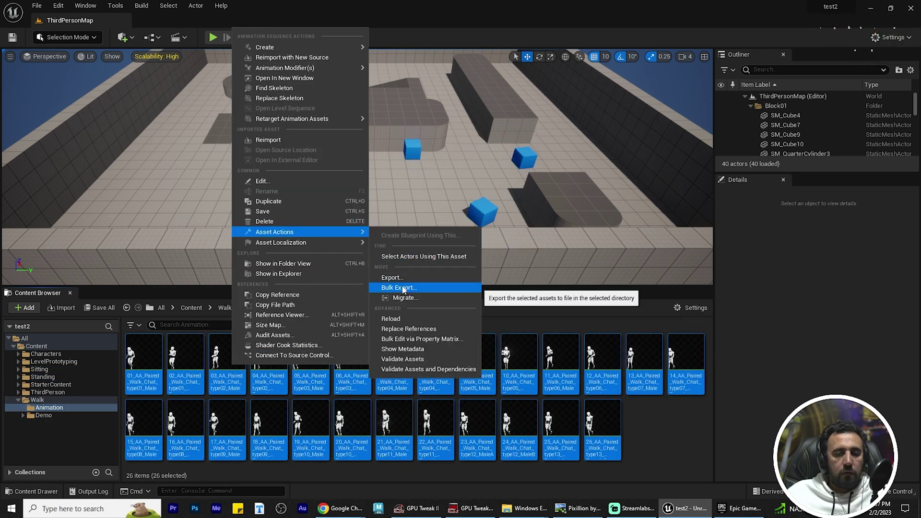
Bulk-export the 26 Walk animations as FBX into a new 'walk' folder under Desktop\animation
left_click(399, 287)
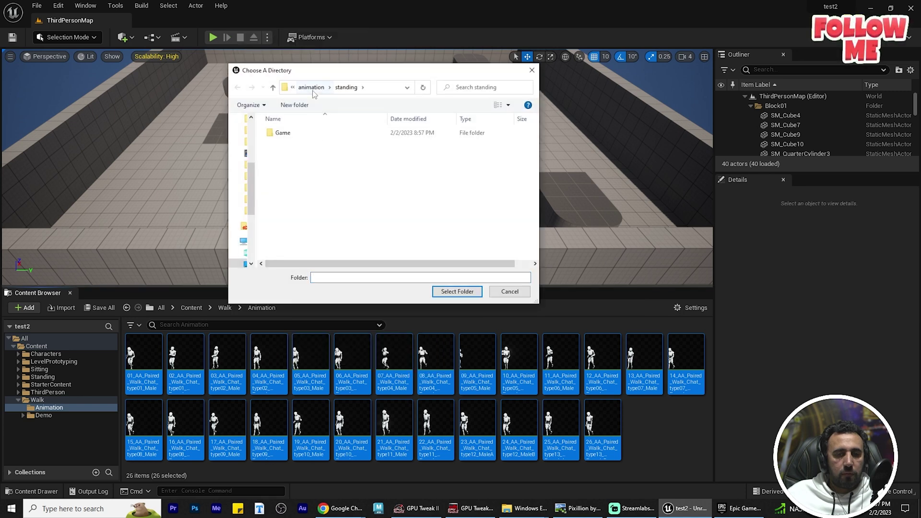
left_click(288, 105)
type("walk")
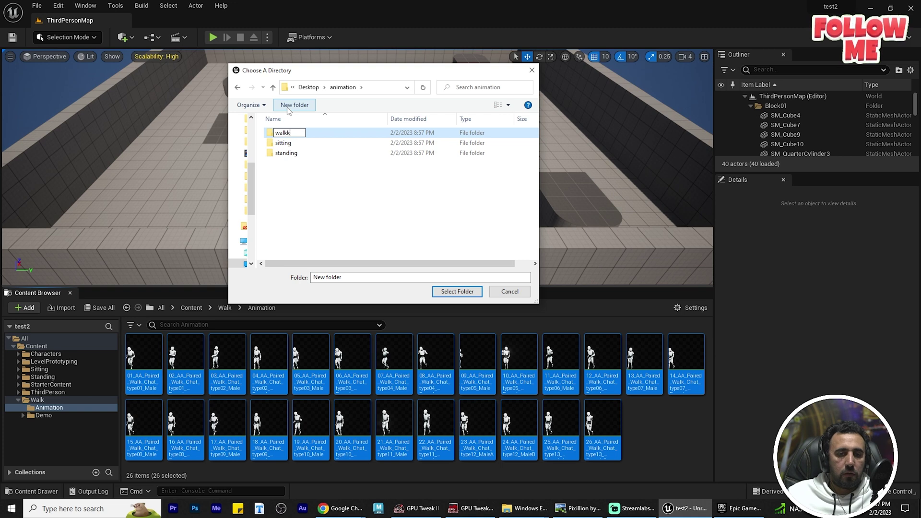
key("Return")
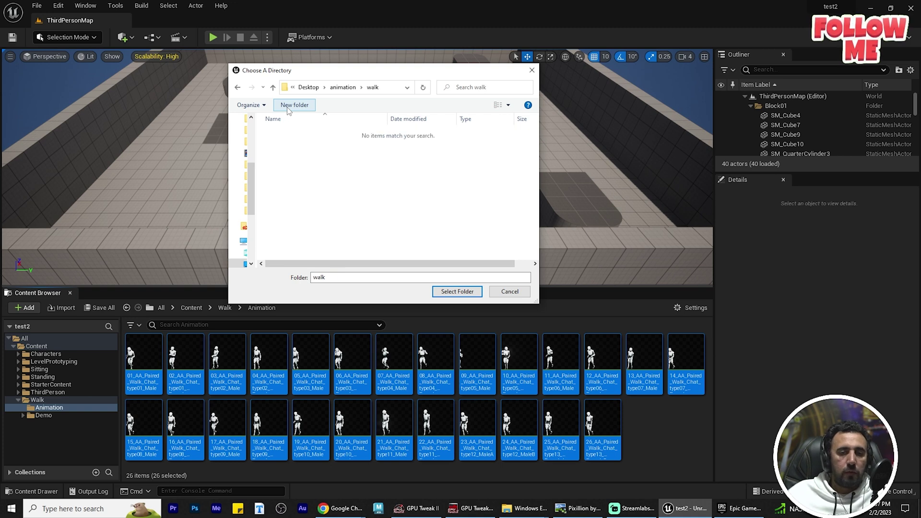
left_click(453, 290)
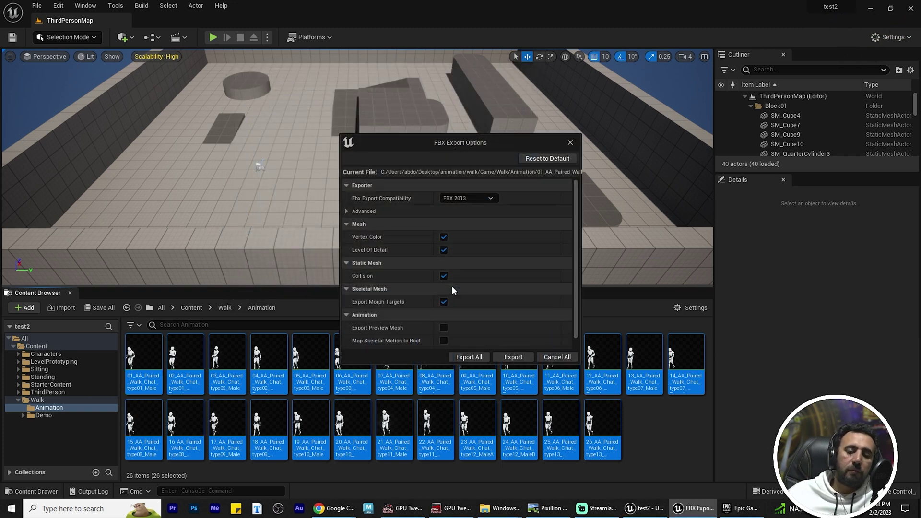
left_click(467, 357)
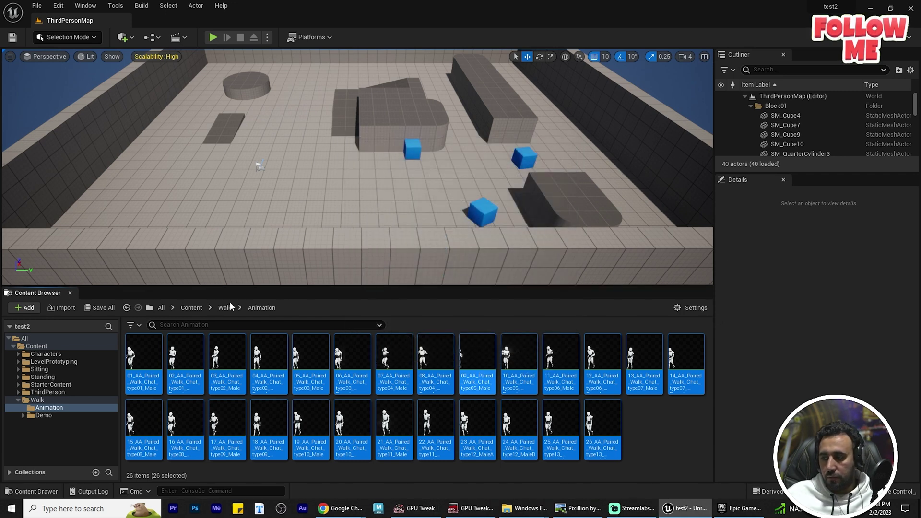
Check that BP_ThirdPersonCharacter's mesh SKM_Quinn_Simple uses the SK_Mannequin skeleton, then close the editors
left_click(40, 393)
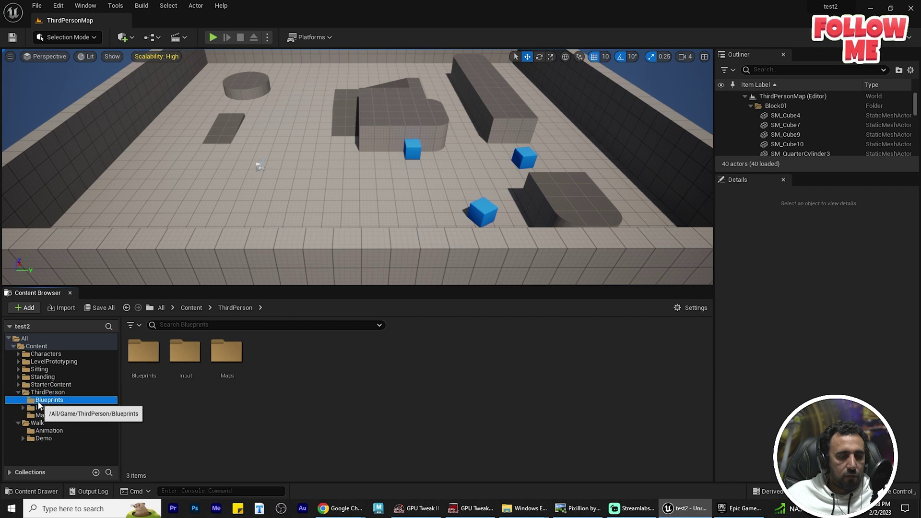
left_click(48, 400)
double_click(143, 365)
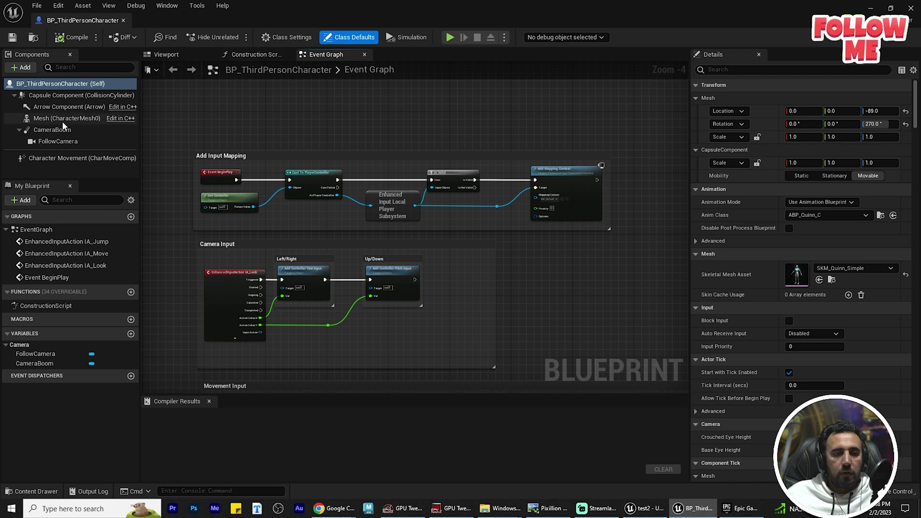
left_click(72, 119)
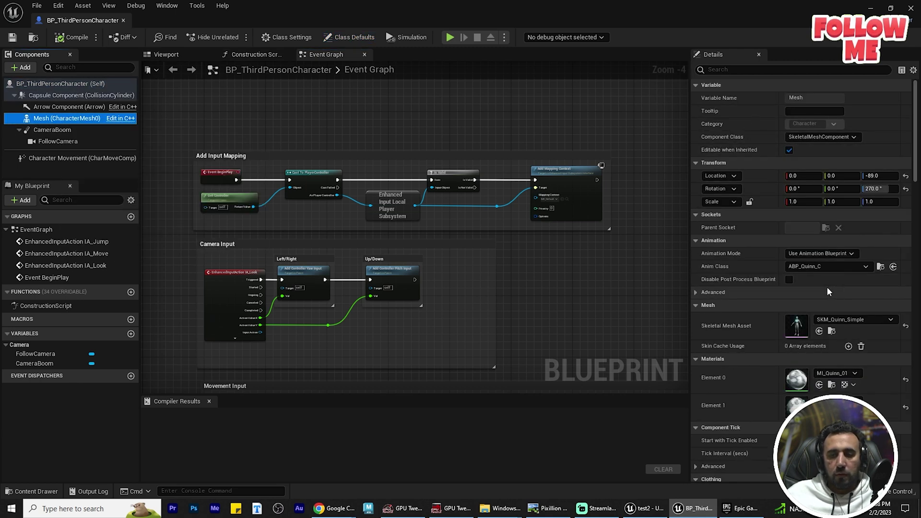
double_click(796, 324)
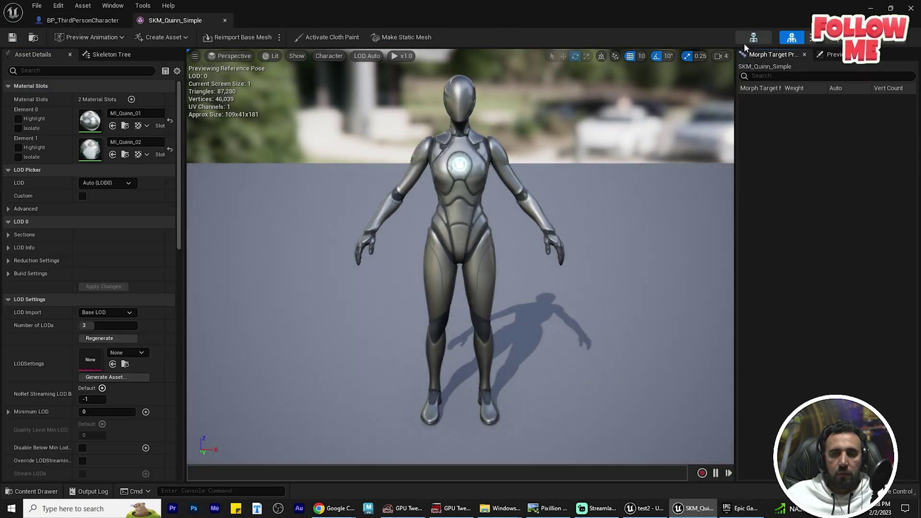
left_click(754, 37)
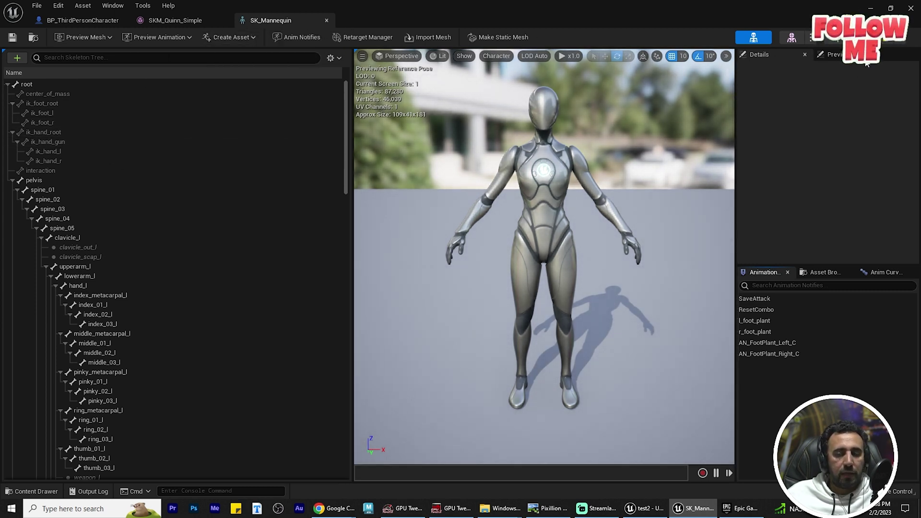
left_click(910, 9)
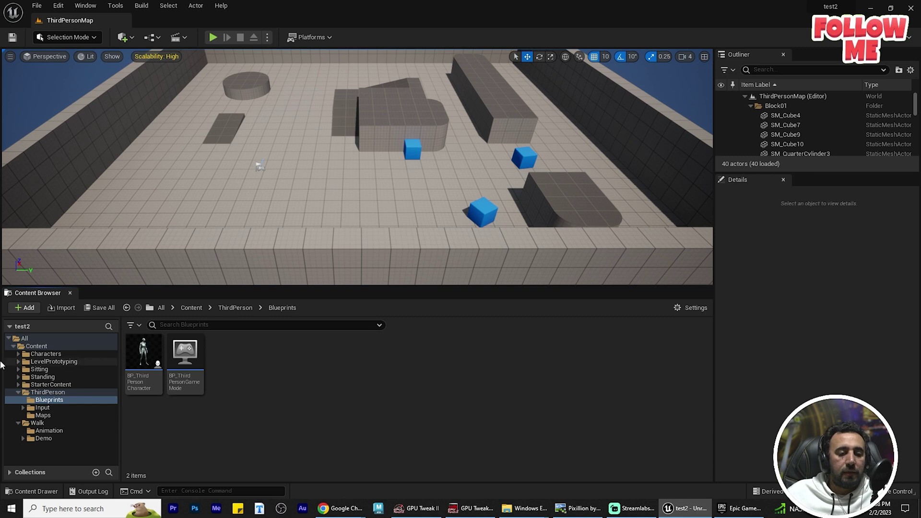
Force-delete the Sitting, Standing and Walk folders from Content
left_click(30, 347)
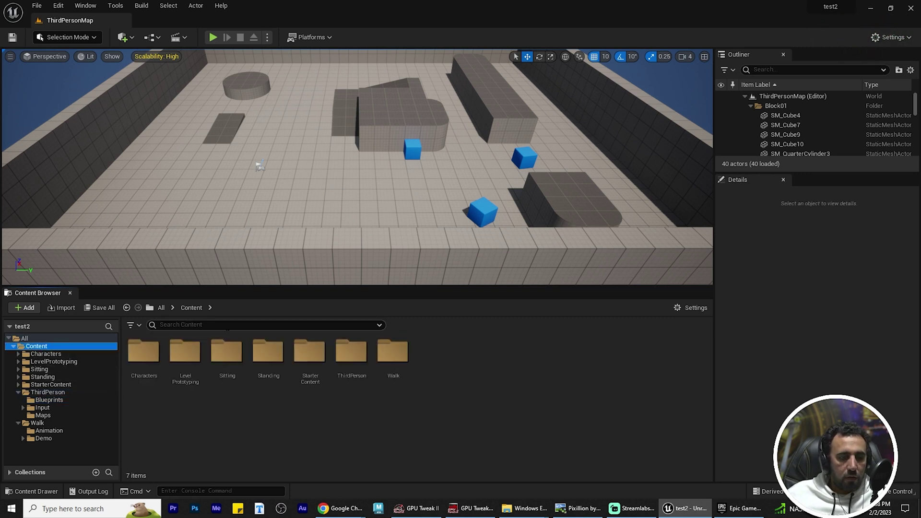
left_click(226, 353)
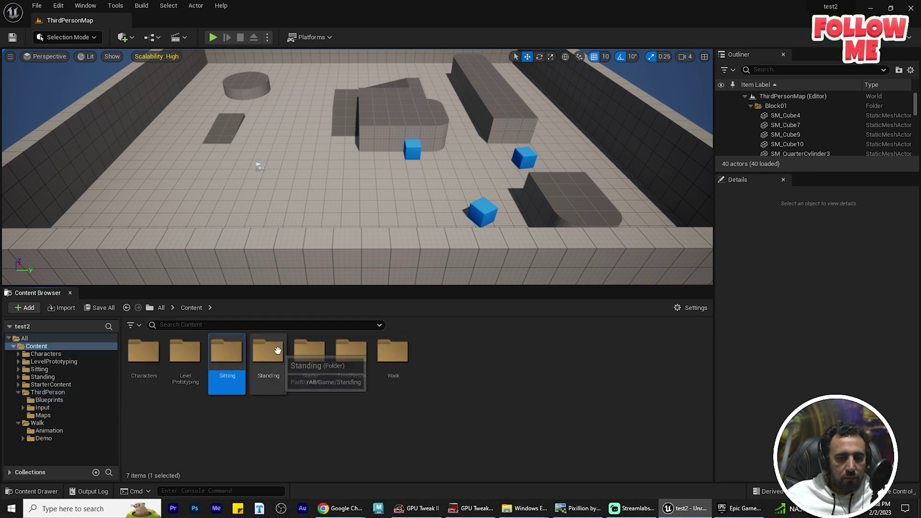
left_click(268, 351, "ctrl")
left_click(389, 359, "ctrl")
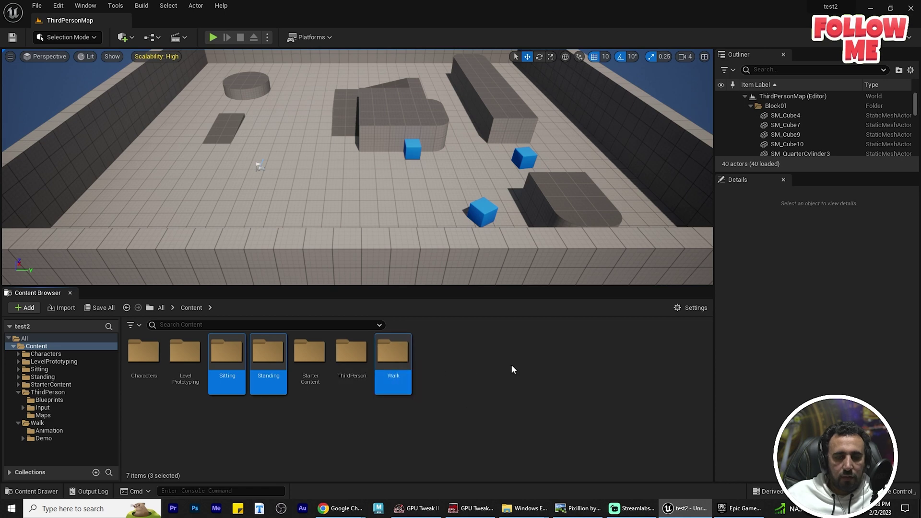
key("Delete")
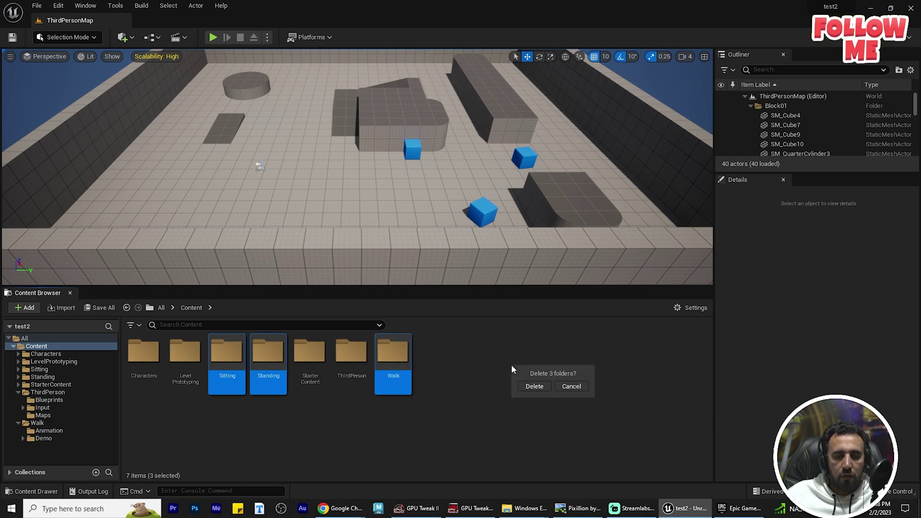
left_click(533, 387)
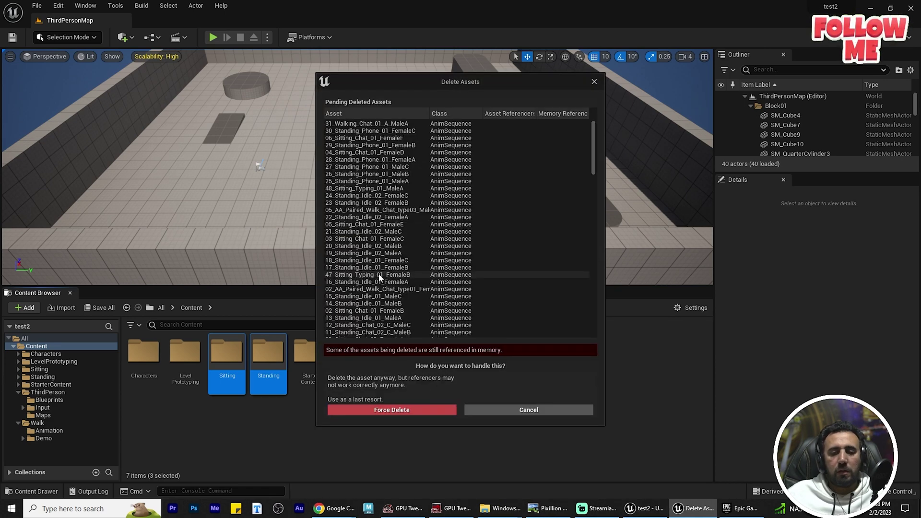
left_click(373, 410)
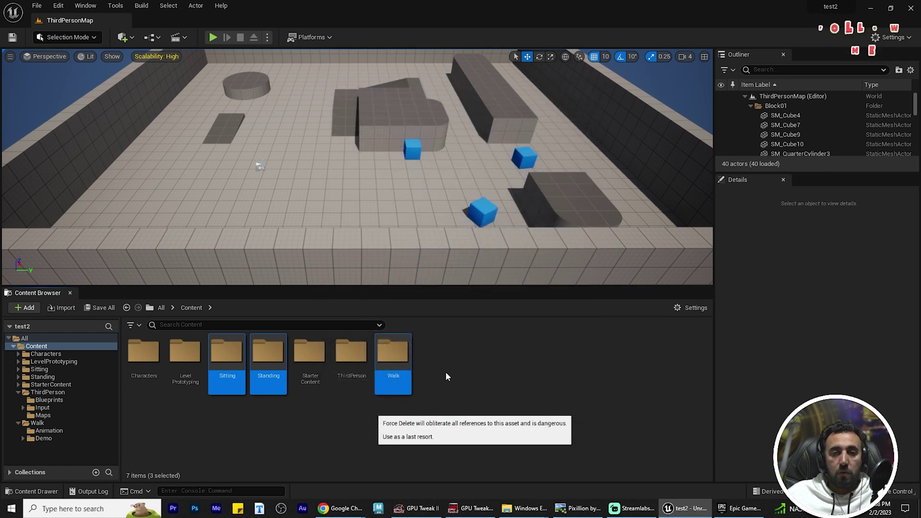
Create a new folder named 'animation' in Content
right_click(379, 396)
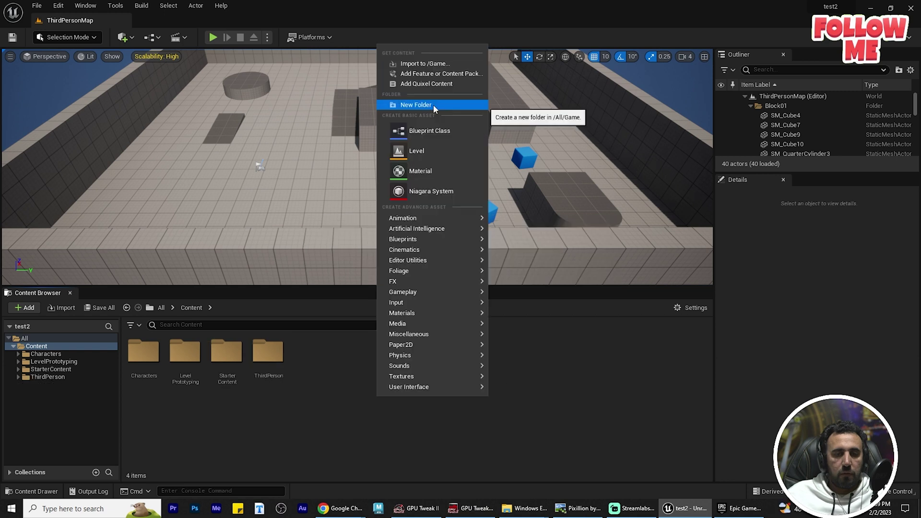
left_click(433, 105)
type("animat")
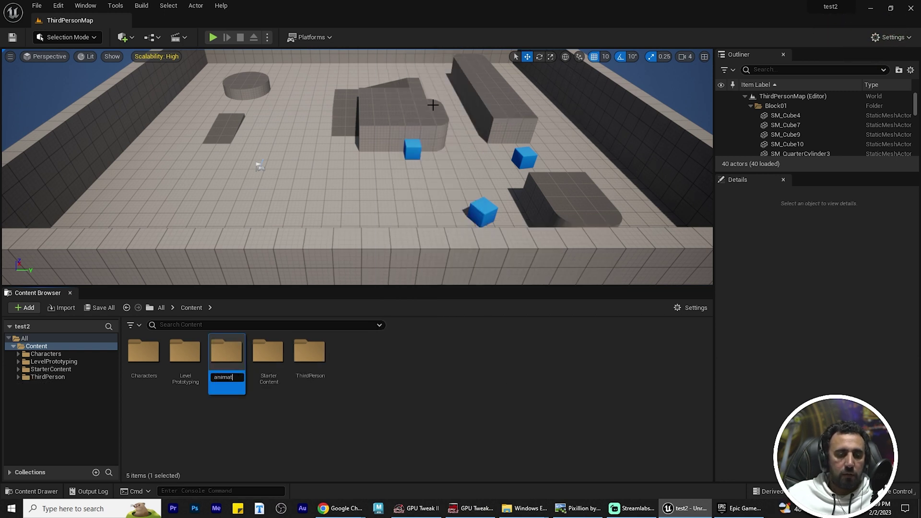
type("ion")
key("Return")
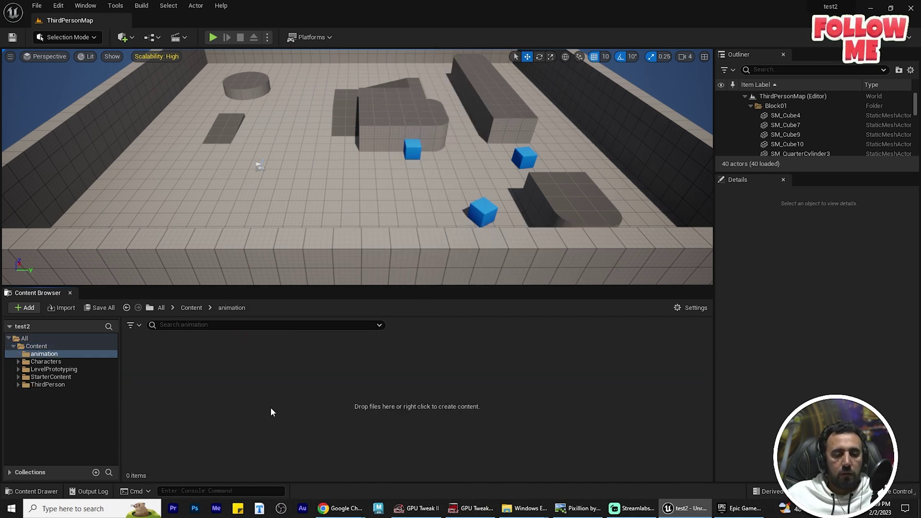
In File Explorer, go to Desktop\animation\sitting\Game\Sitting\Animation
key("super+e")
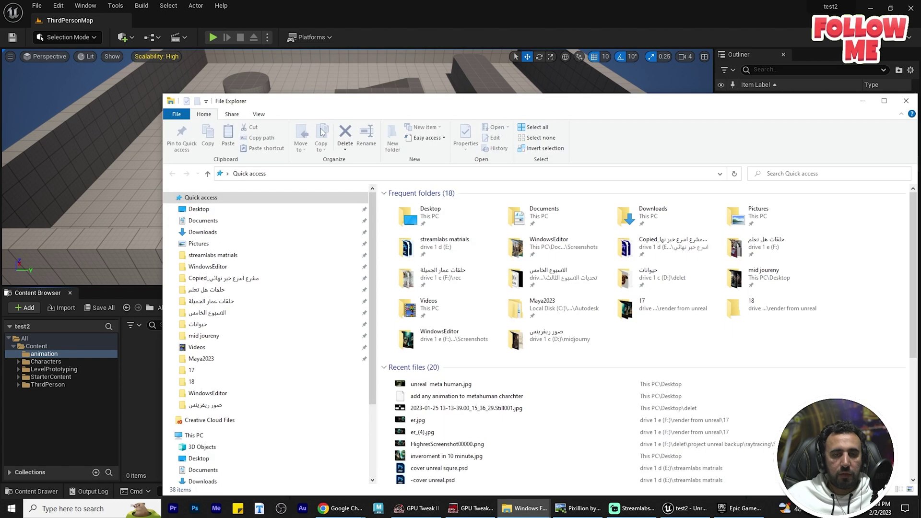
left_click(198, 209)
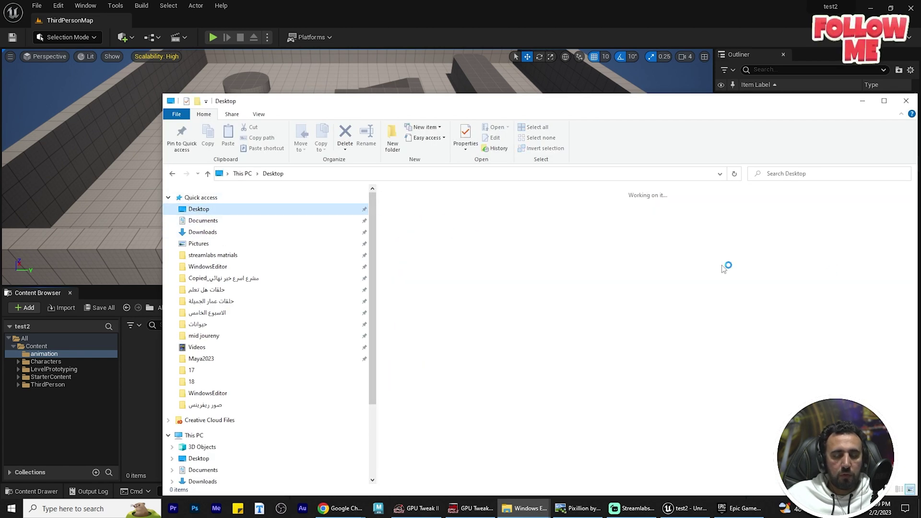
left_click(423, 222)
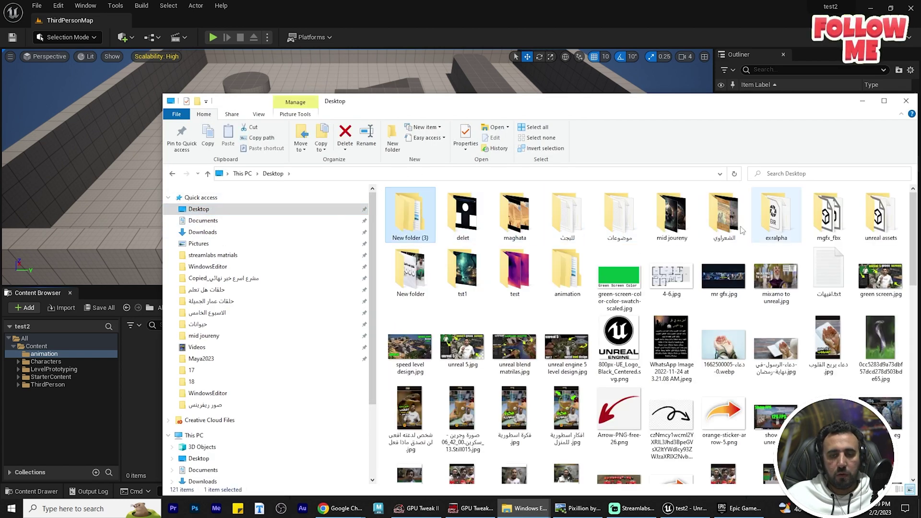
double_click(574, 280)
double_click(401, 205)
left_click(403, 207)
double_click(403, 205)
double_click(408, 206)
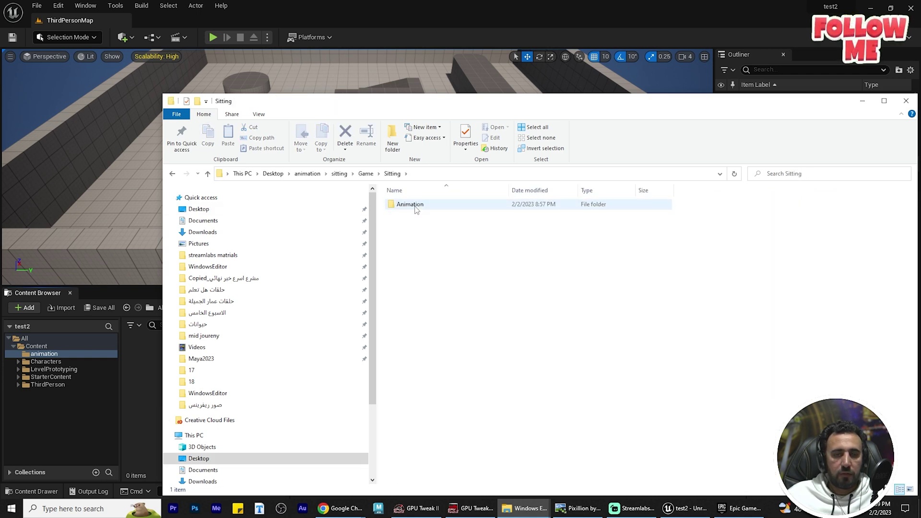
double_click(414, 206)
Drag all 53 sitting FBX files into Unreal's animation folder to import them
key("ctrl+a")
left_click_drag(457, 108, 689, 105)
left_click(653, 172)
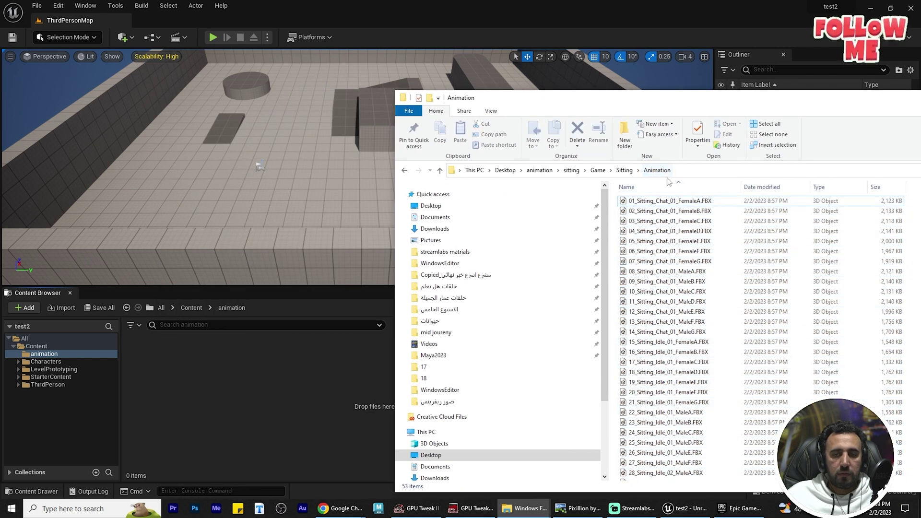
left_click_drag(214, 376, 214, 376)
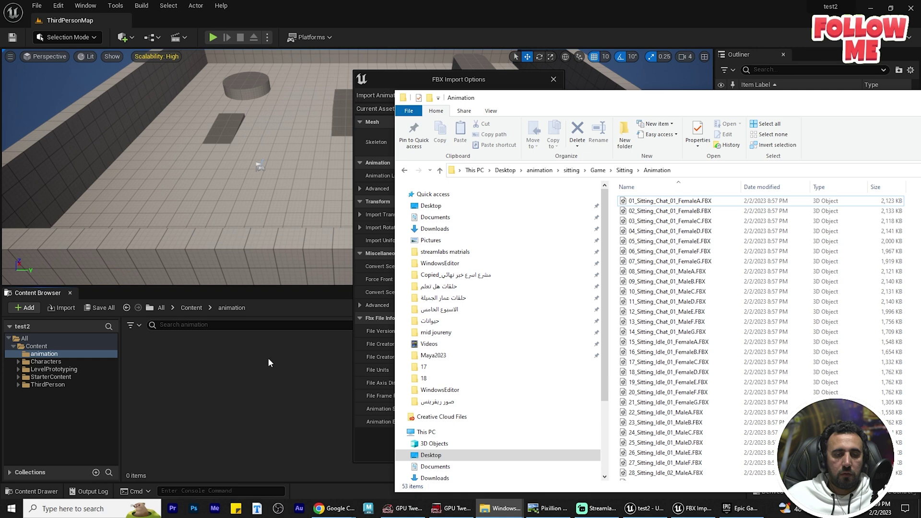
Import all the FBX animations onto the SK_Mannequin skeleton, then view the sitting subfolder
left_click(452, 78)
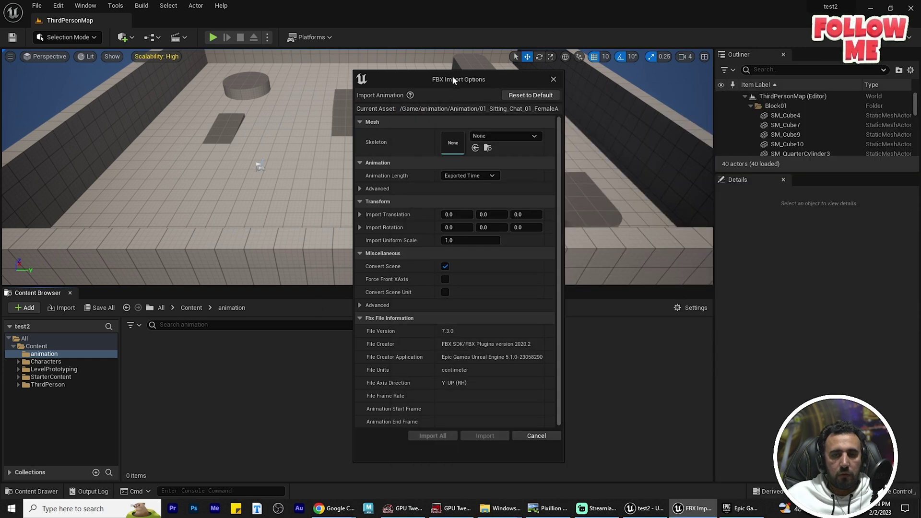
left_click(502, 137)
left_click(512, 224)
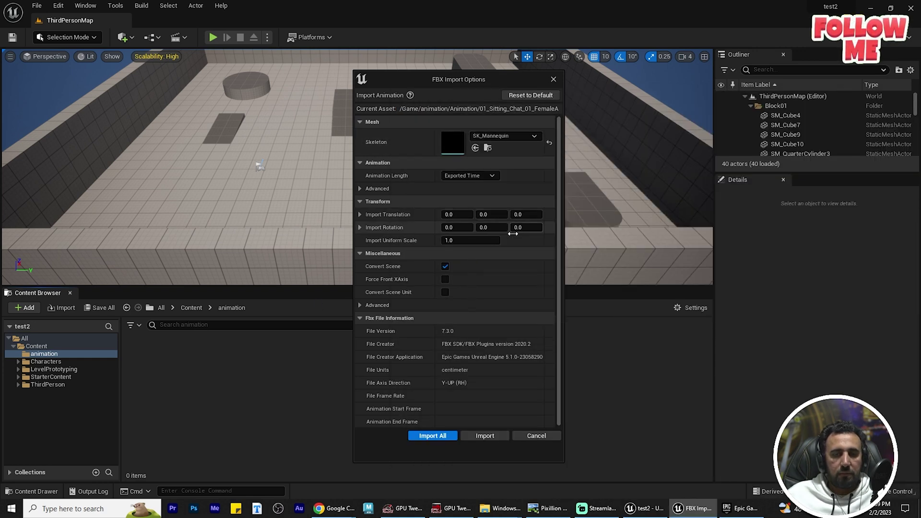
left_click(433, 435)
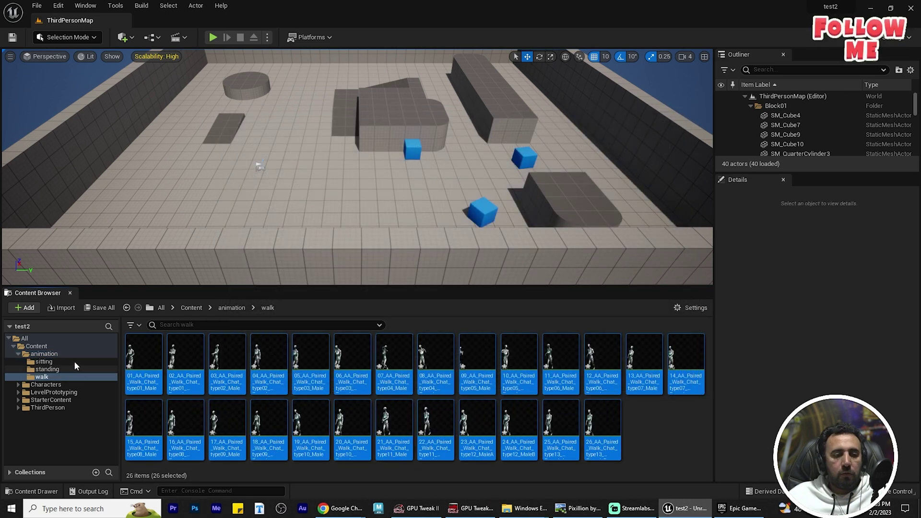
left_click(46, 363)
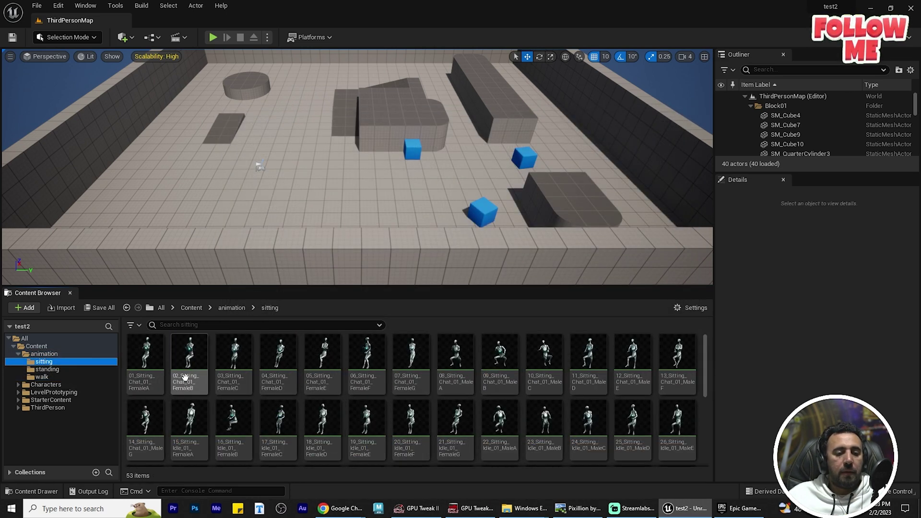
Preview 01_Sitting_Chat_01_FemaleA on the mannequin and open its SK_Mannequin skeleton
double_click(146, 364)
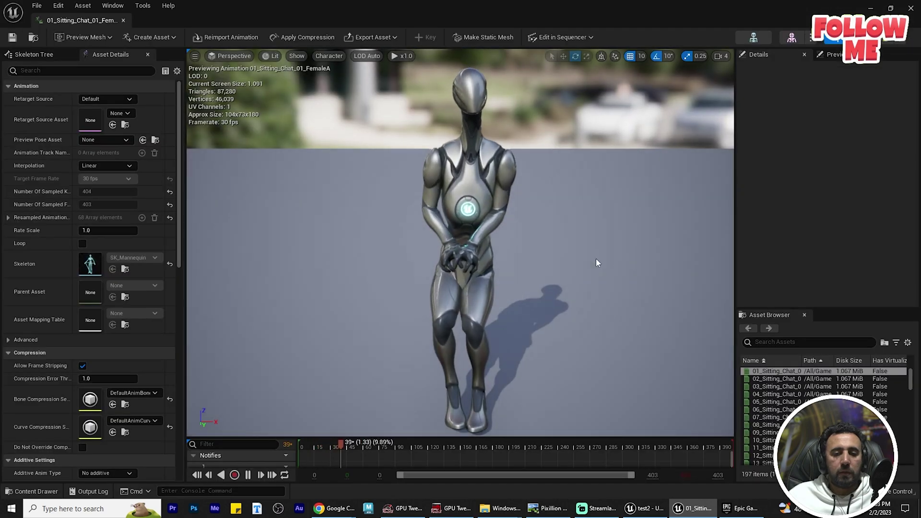
left_click_drag(595, 260, 470, 271, "alt")
left_click(754, 41)
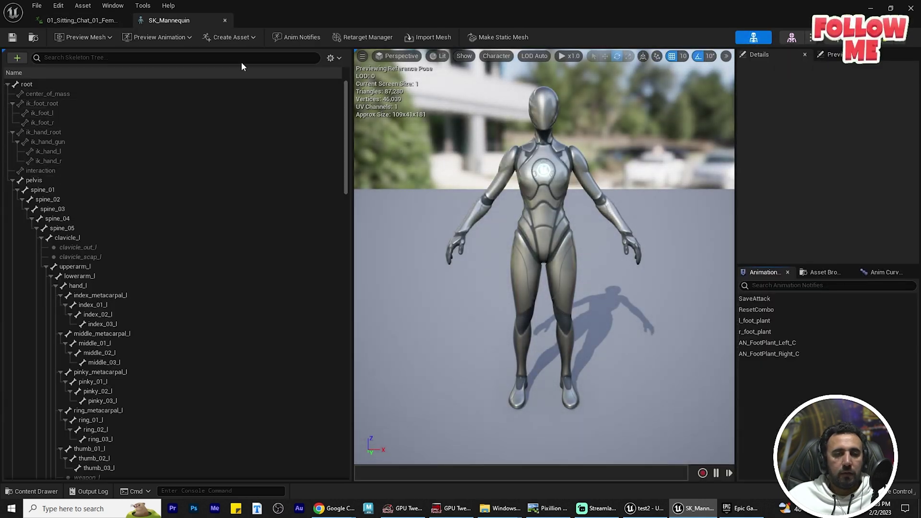
Show the bones' translation retargeting options and expand the full hierarchy under root
left_click(333, 58)
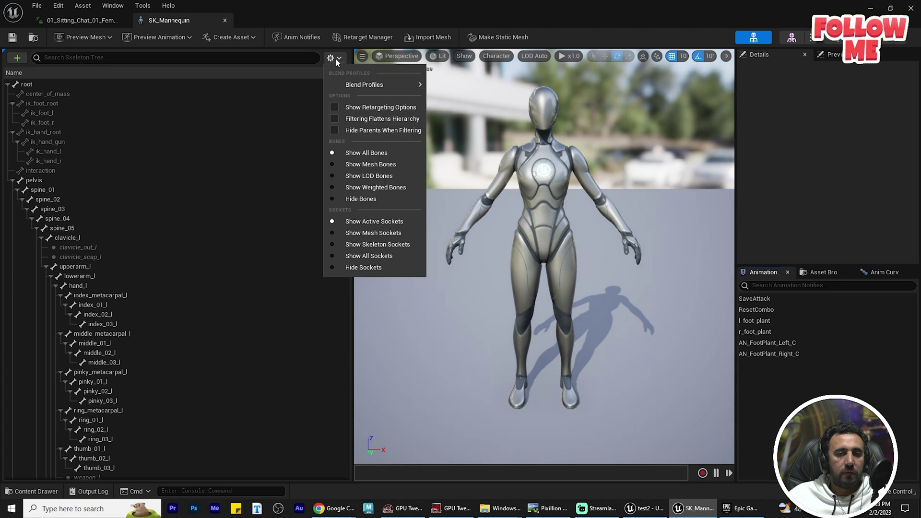
left_click(377, 112)
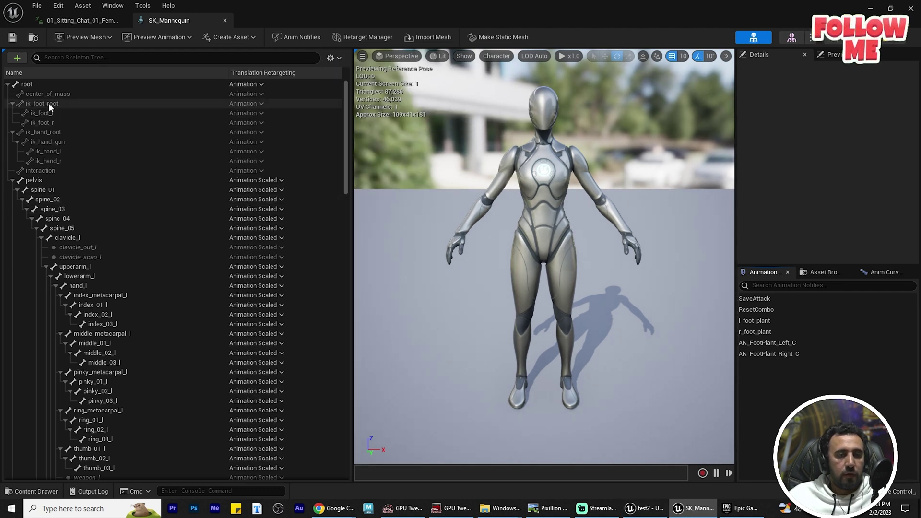
left_click(10, 84)
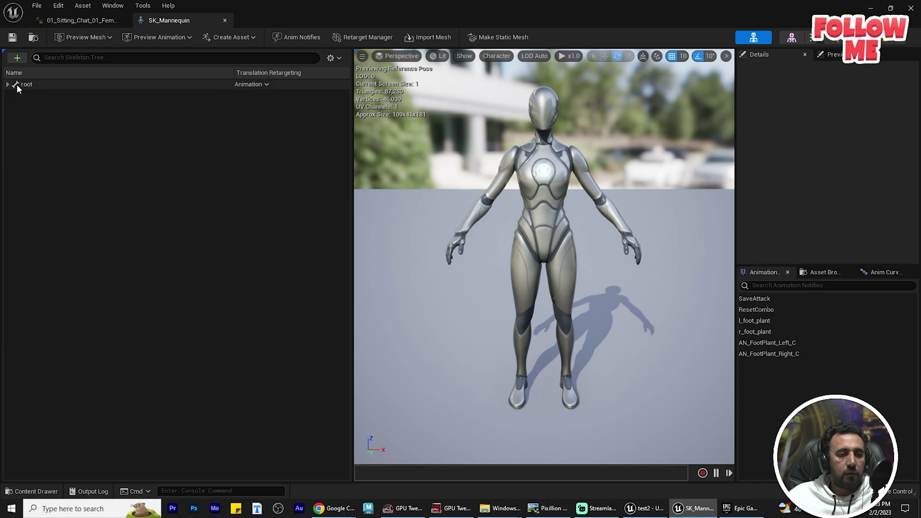
left_click(16, 84)
left_click(8, 85, "shift")
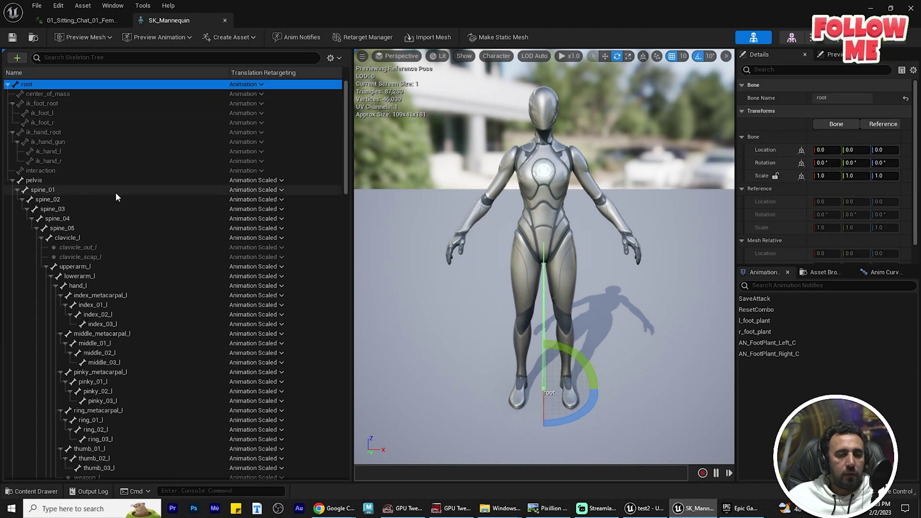
Recursively set pelvis's bones to Skeleton retargeting, pelvis itself to Animation Relative, and save
right_click(34, 181)
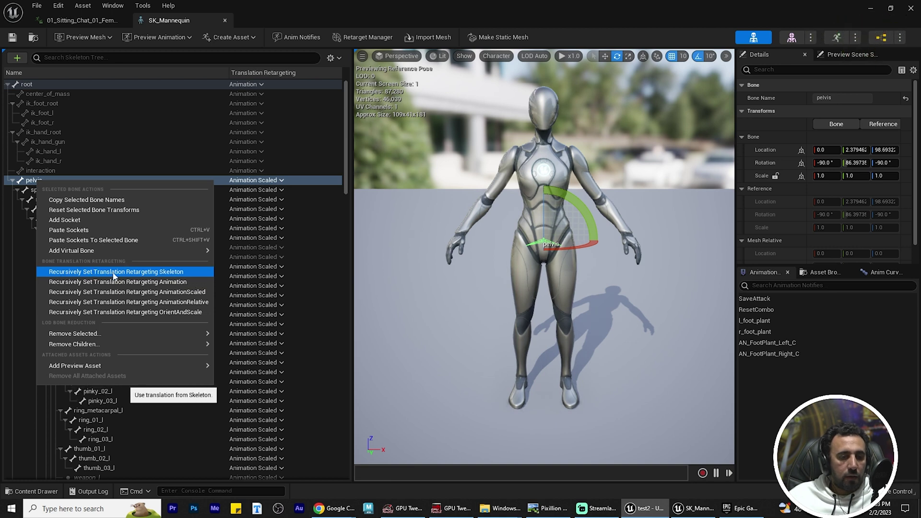
left_click(159, 272)
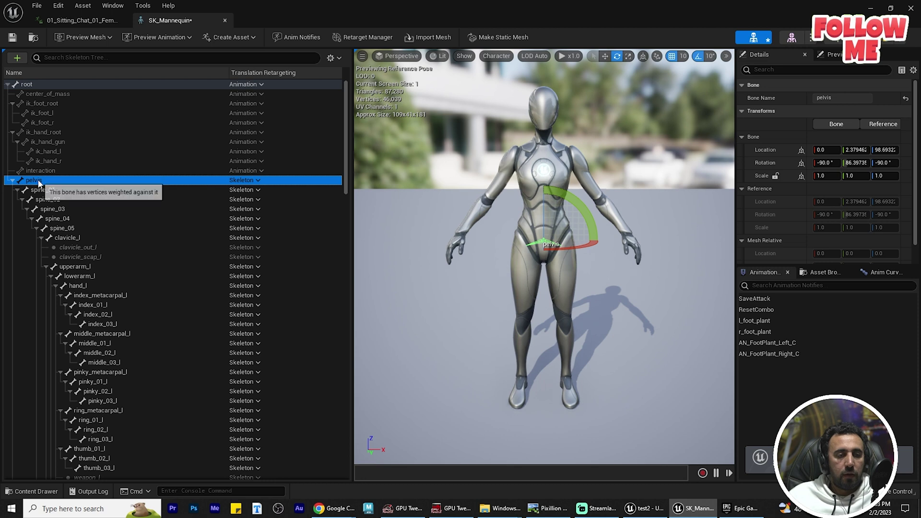
left_click(256, 181)
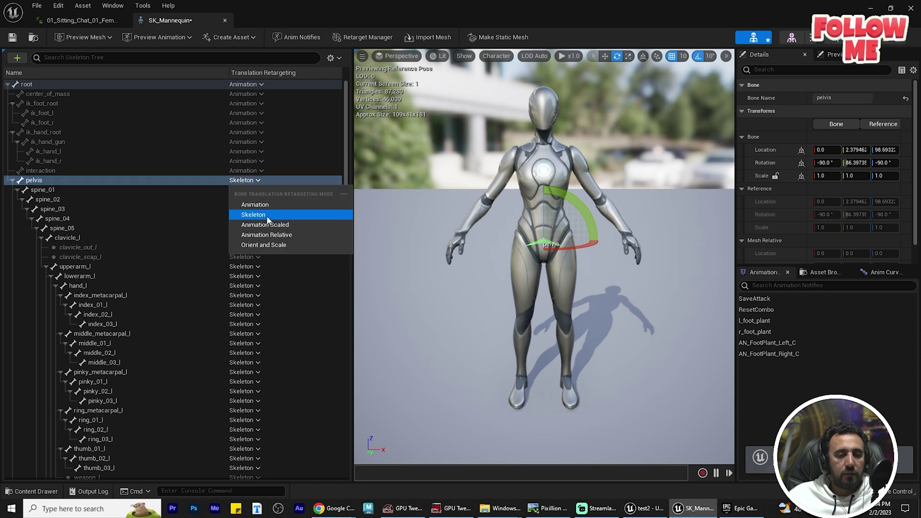
left_click(278, 235)
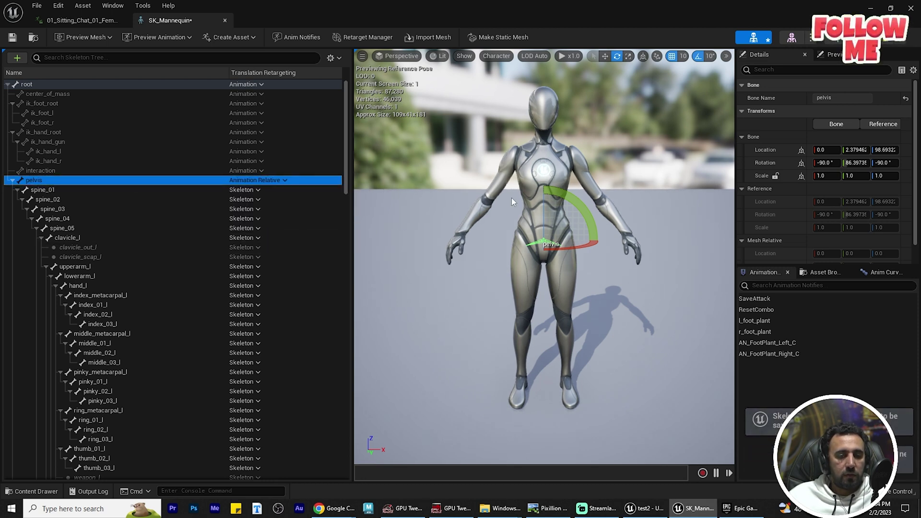
left_click(12, 39)
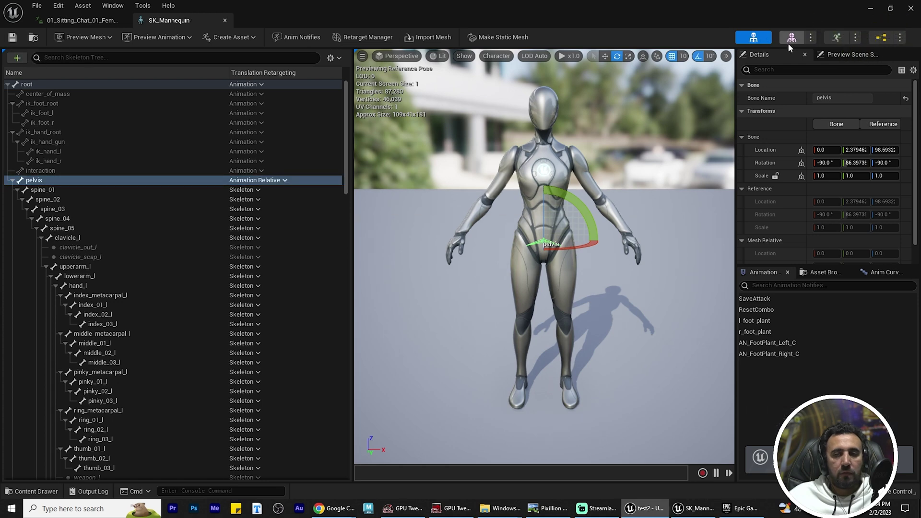
Re-check 01_Sitting_Chat_01_FemaleA from behind and close its preview
left_click(103, 21)
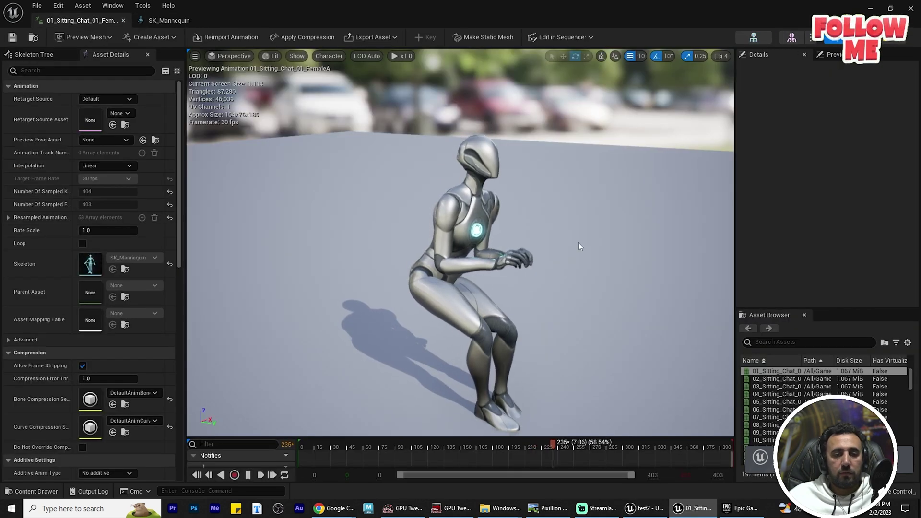
left_click_drag(528, 250, 310, 293, "alt")
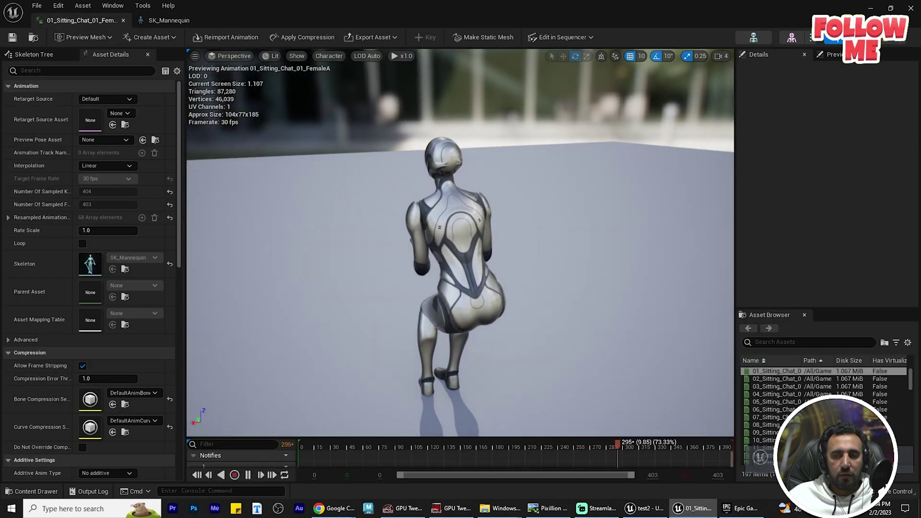
left_click(911, 8)
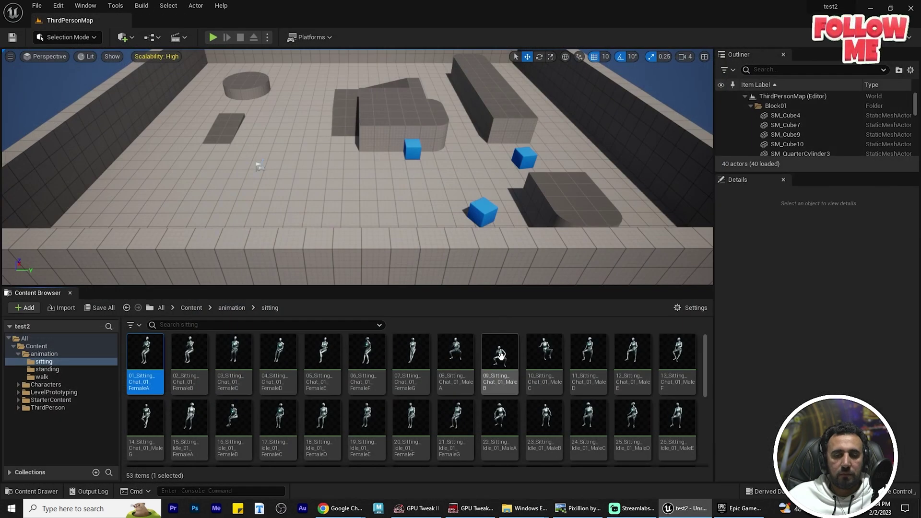
Preview 34_Sitting_Idle_03_MaleC on the mannequin and close it
scroll(504, 357, "down", 2)
scroll(480, 374, "down", 1)
double_click(463, 363)
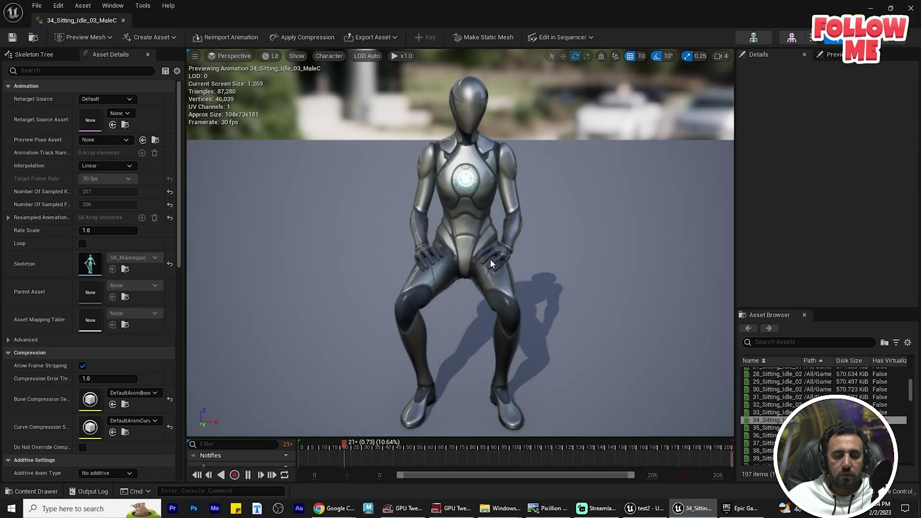
mouse_move(605, 199)
left_mouse_down("alt")
mouse_move(460, 166)
mouse_move(607, 185)
left_mouse_up("alt")
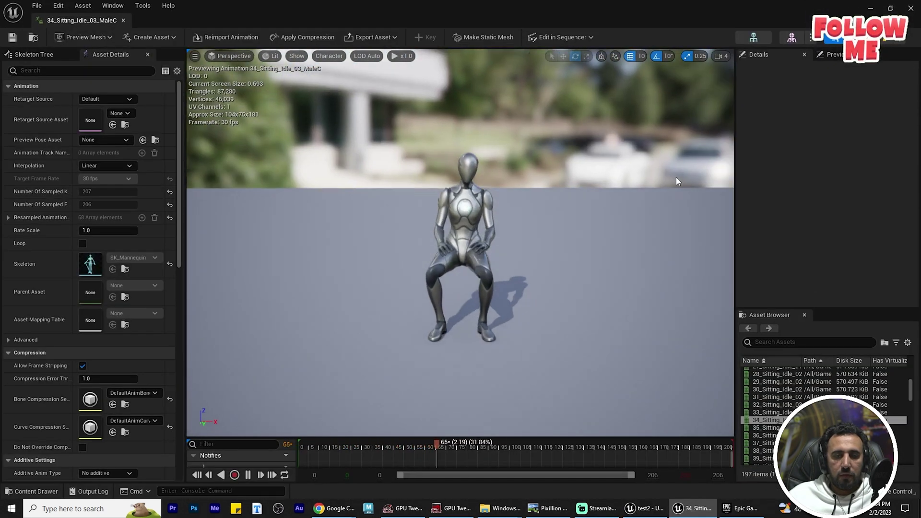
left_click(910, 8)
Inspect 42_Sitting_Mobile_01_MaleC on the mannequin from several angles
scroll(361, 369, "down", 2)
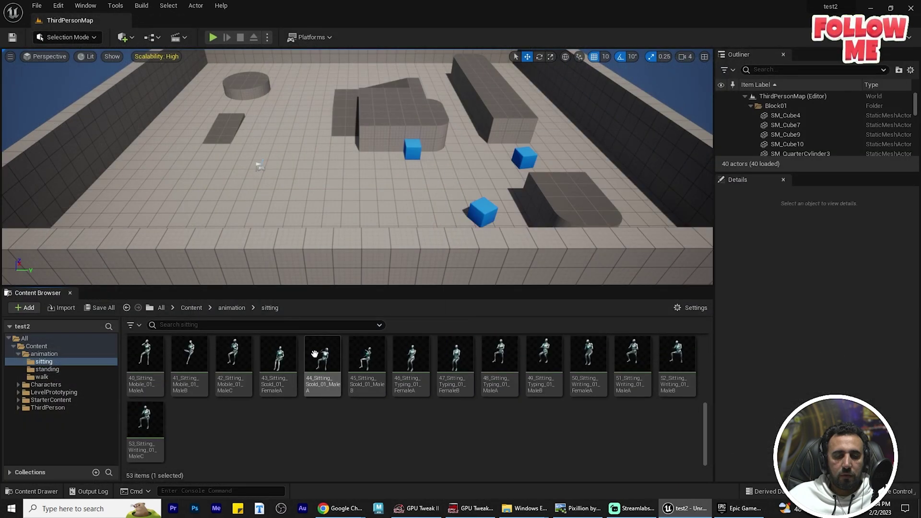
double_click(234, 355)
left_click_drag(522, 226, 604, 239, "alt")
scroll(522, 244, "up", 5)
scroll(522, 245, "down", 4)
left_click_drag(500, 240, 403, 240, "alt")
middle_click_drag(501, 239, 499, 288)
left_click_drag(500, 239, 475, 182, "alt")
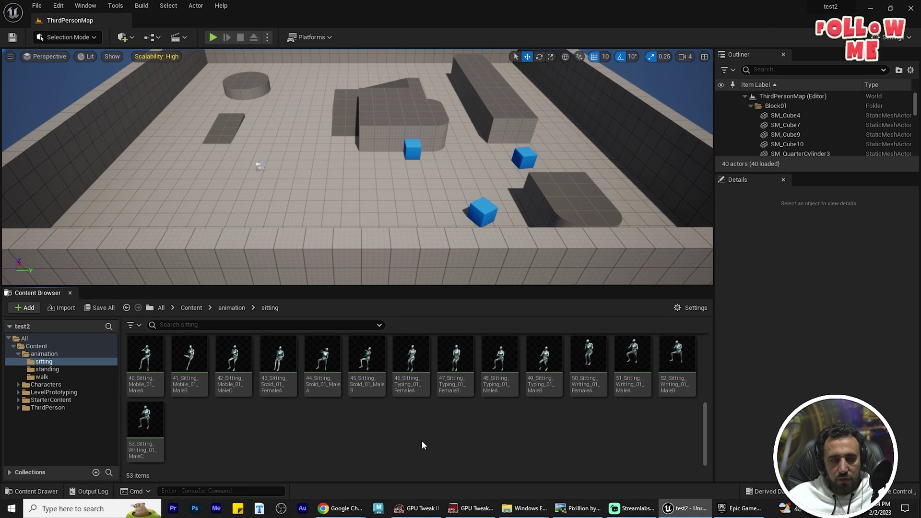
Launch Quixel Bridge and add the bald, bearded NewMetaHumanIdentity from the MetaHumans section
left_click_drag(414, 288, 415, 202)
left_click(20, 269)
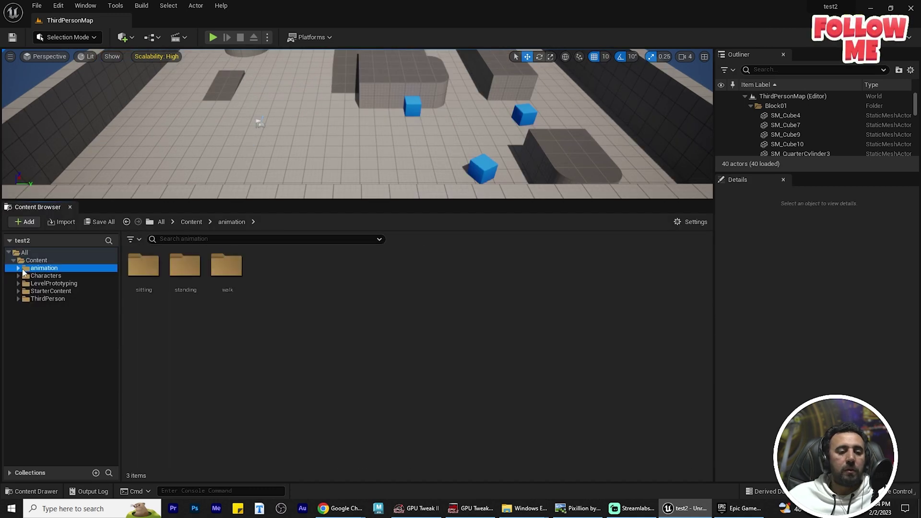
left_click(85, 5)
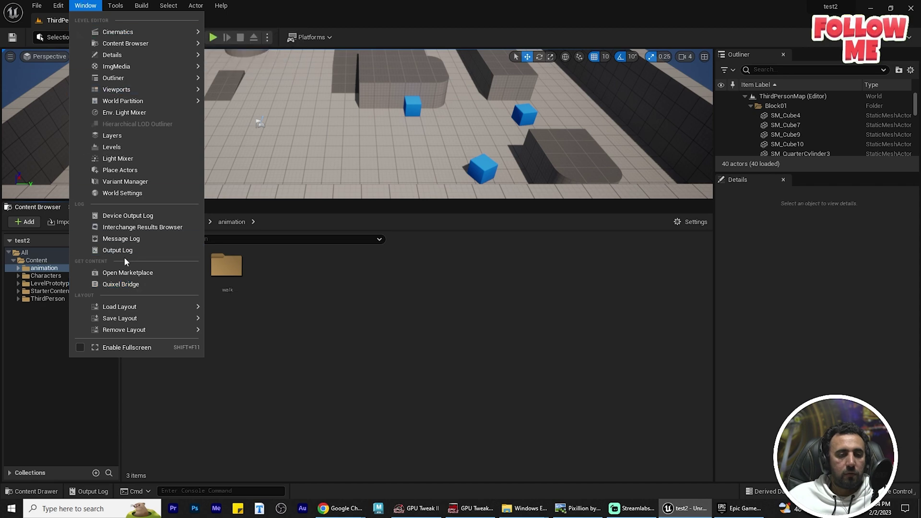
left_click(128, 286)
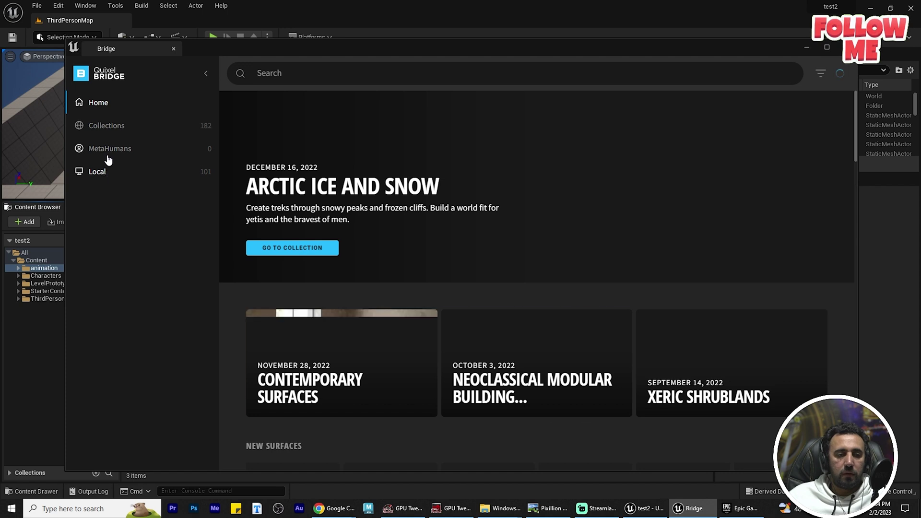
left_click(108, 153)
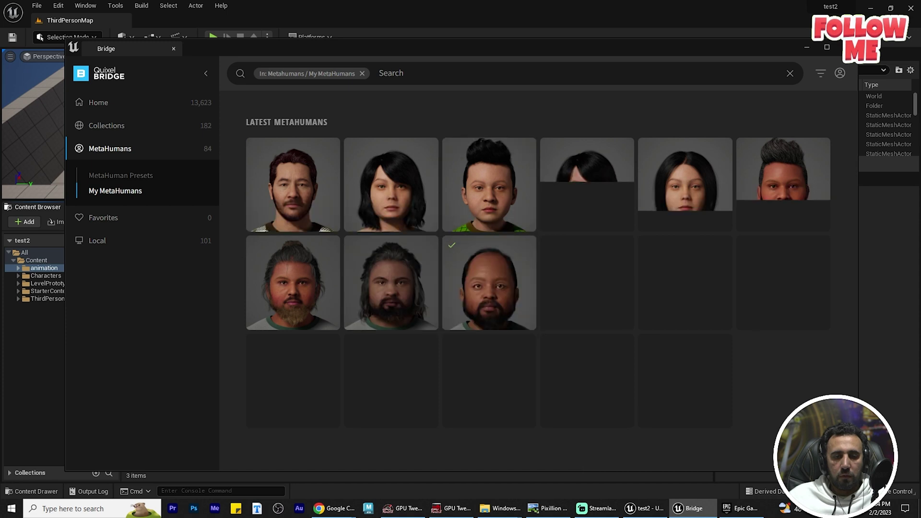
left_click(484, 263)
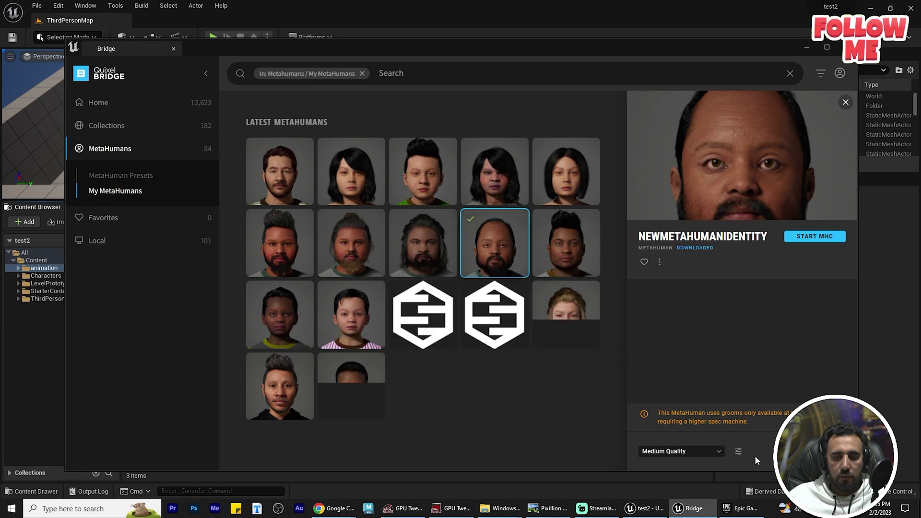
left_click(815, 452)
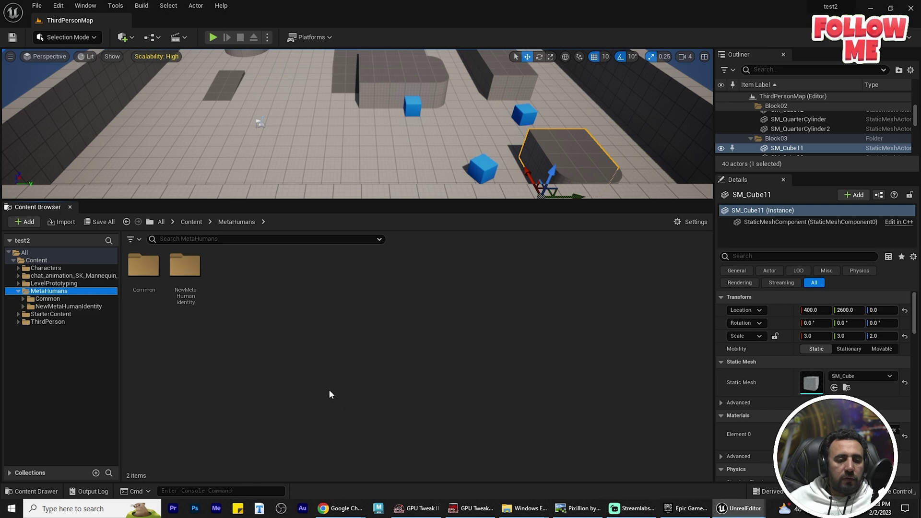
View the bearded MetaHuman in BP_NewMetaHumanIdentity's viewport, close it, and return to Content
left_click(54, 306)
left_click(517, 267)
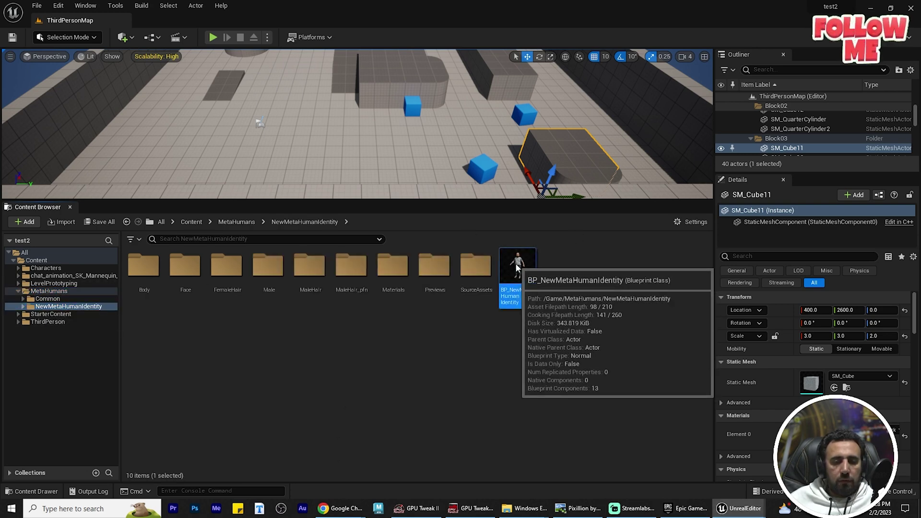
double_click(517, 267)
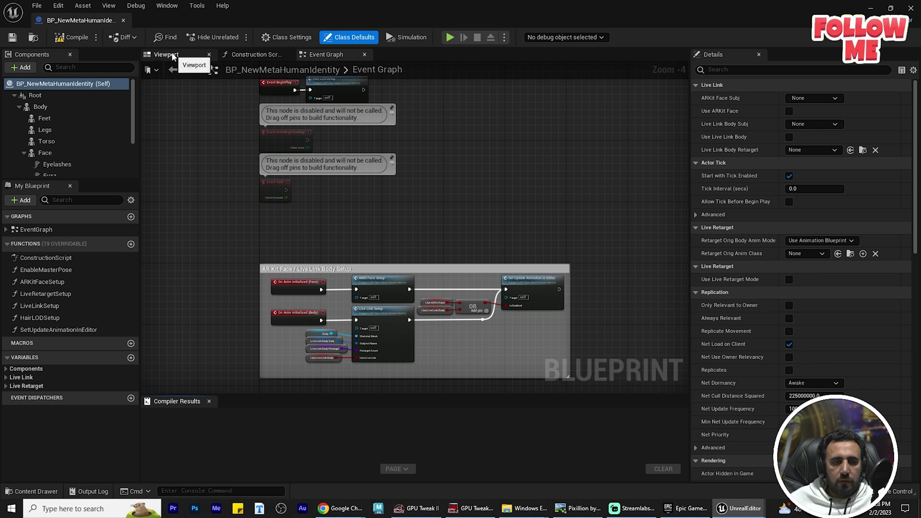
left_click(174, 56)
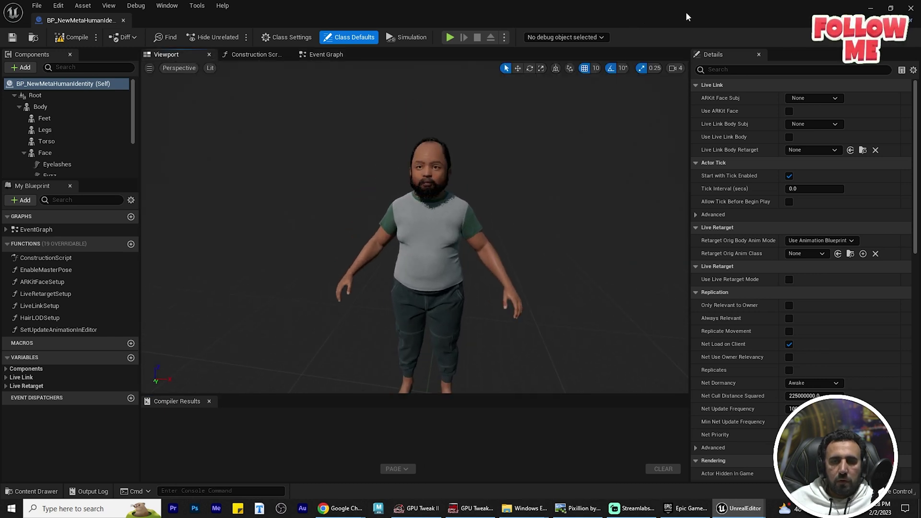
double_click(809, 14)
left_click_drag(623, 76, 488, 356)
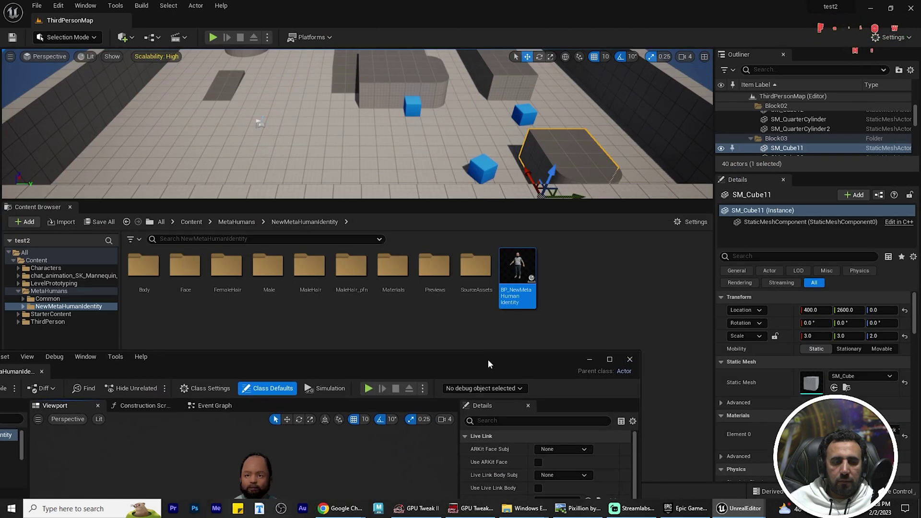
left_click(630, 357)
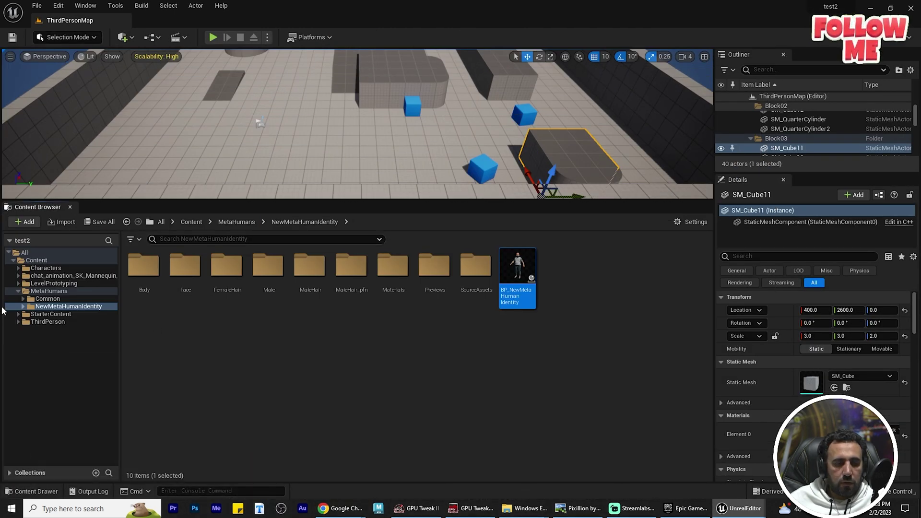
left_click(36, 260)
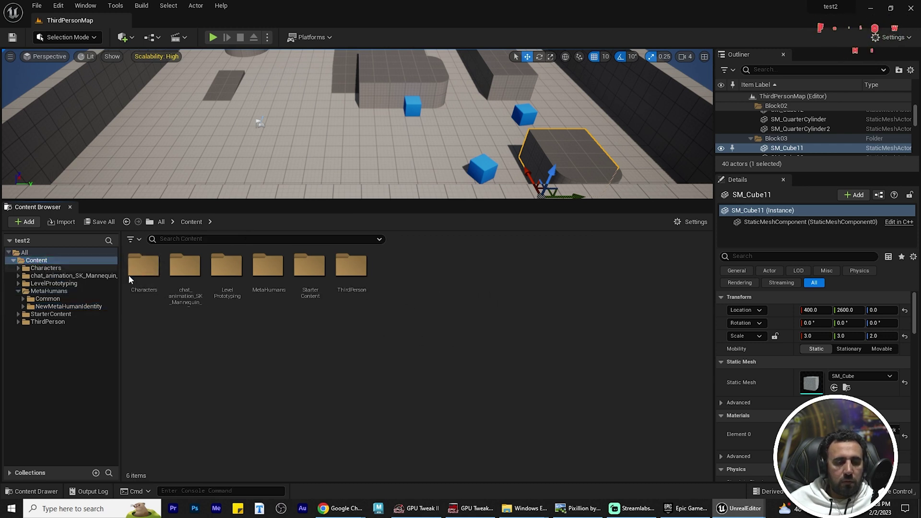
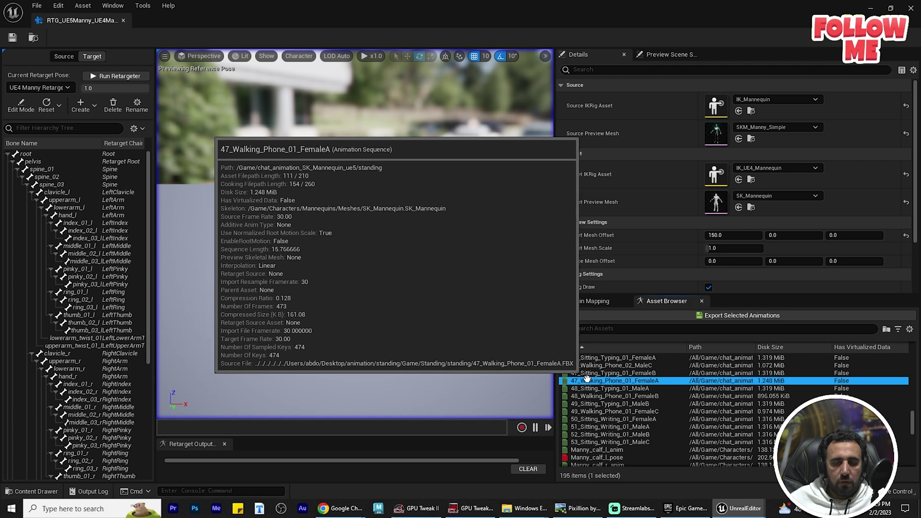
Scroll the retargeter's Asset Browser to the 47_Walking_Phone_01_FemaleA clip
scroll(582, 426, "up", 2)
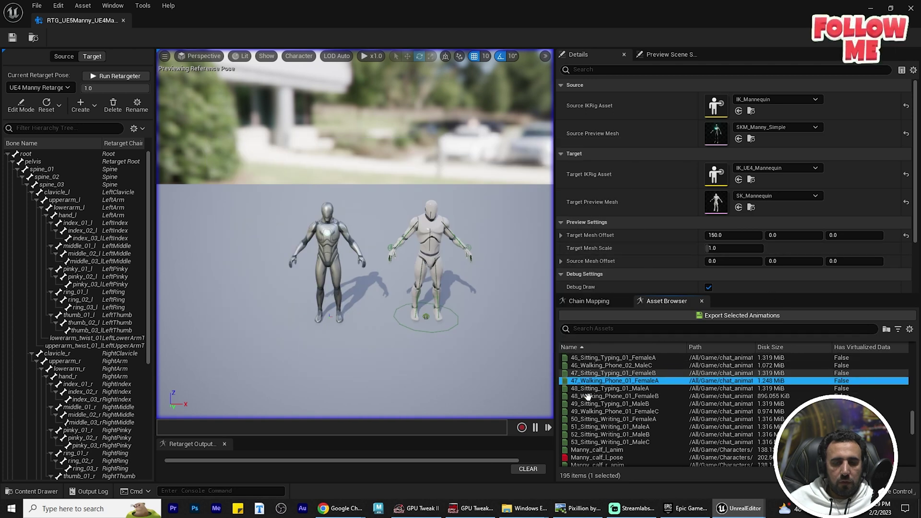
Preview 47_Walking_Phone_01_FemaleA, then 01_Standing_Chat_01_A_MaleA, on the source and target mannequins
double_click(582, 426)
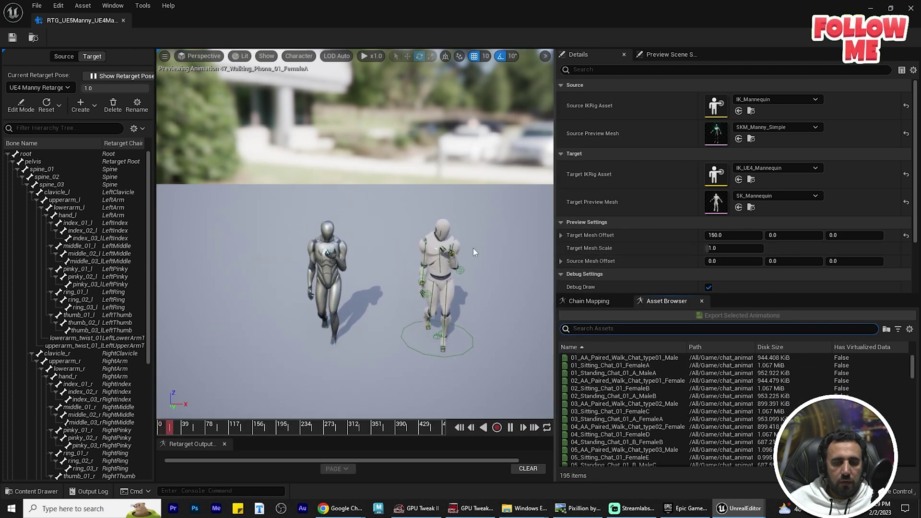
double_click(609, 373)
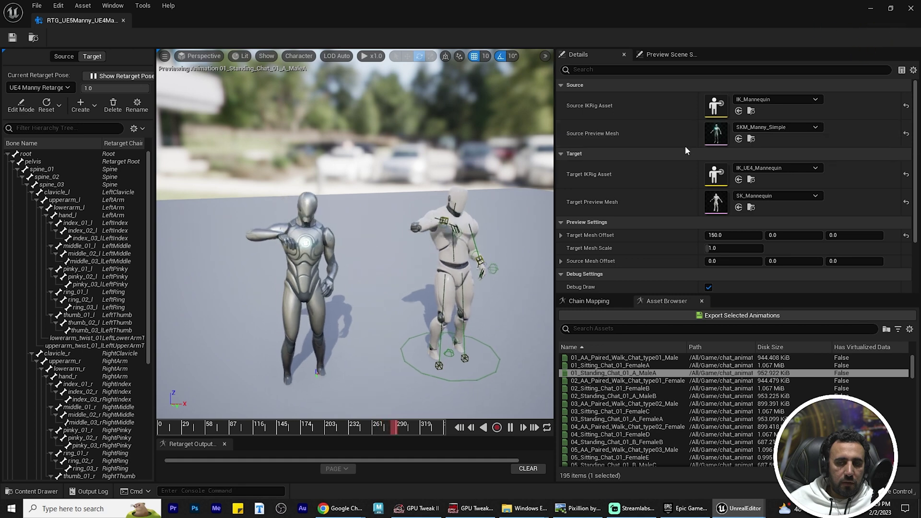
left_click_drag(411, 219, 423, 240, "alt")
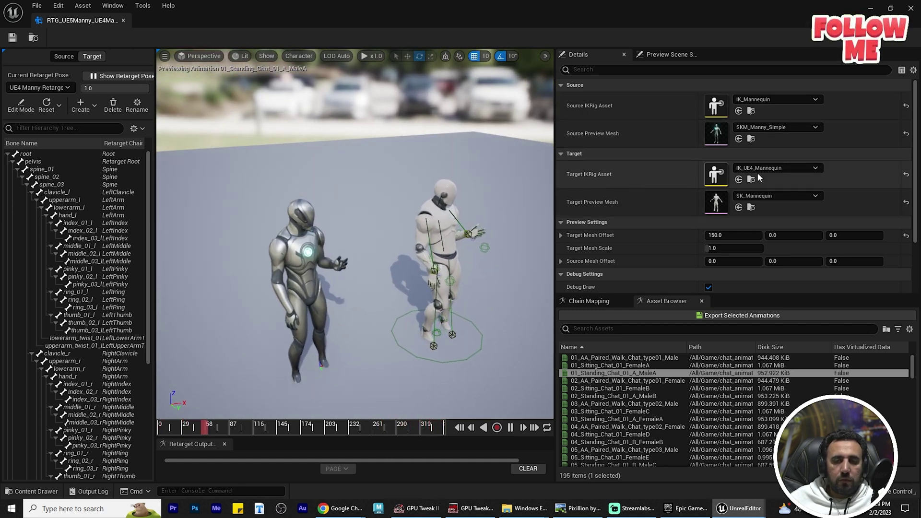
Set the Target IKRig Asset to IK_metahuman and view the f_med_nrw_body MetaHuman
left_click(777, 169)
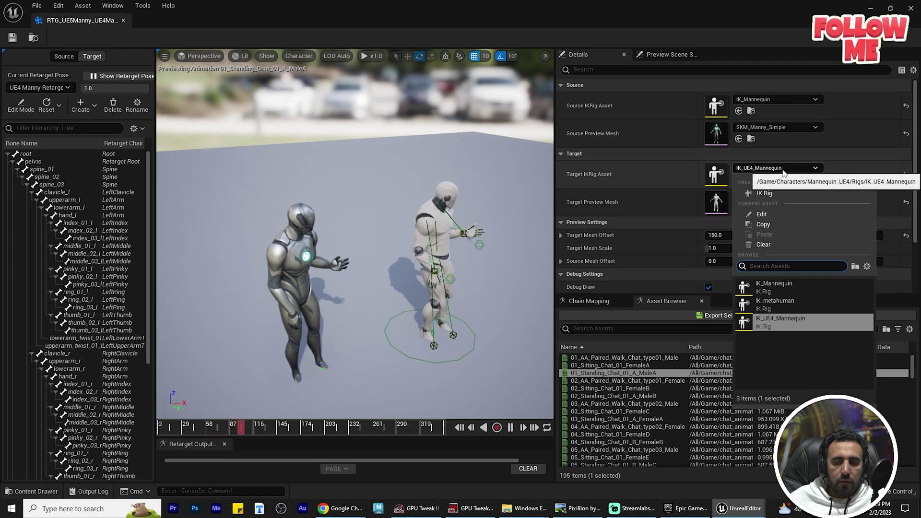
left_click(769, 305)
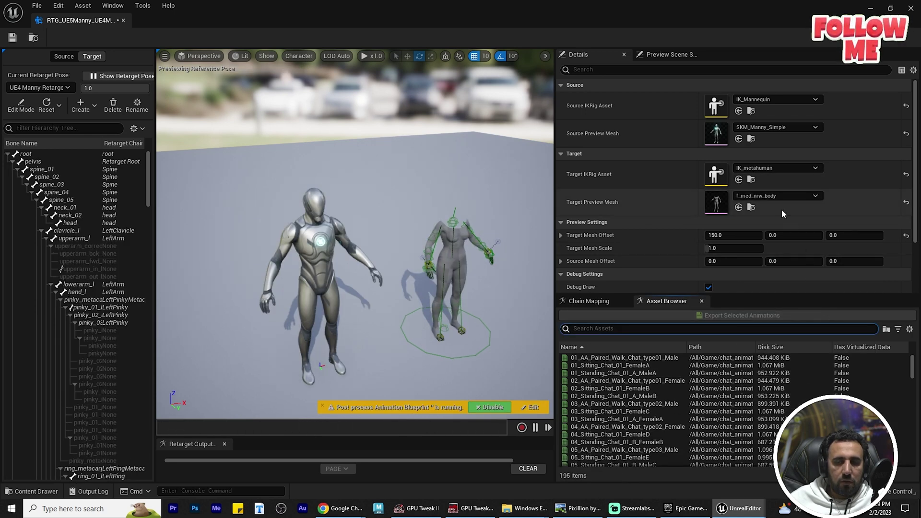
left_click_drag(480, 202, 448, 198, "alt")
middle_click_drag(480, 202, 432, 173, "alt")
scroll(481, 205, "up", 3)
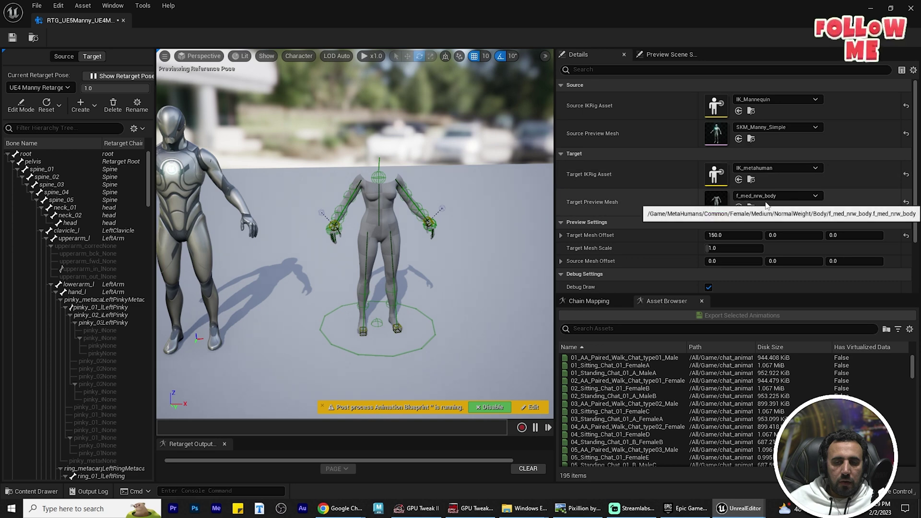
scroll(382, 199, "up", 6)
left_click_drag(380, 222, 446, 220, "alt")
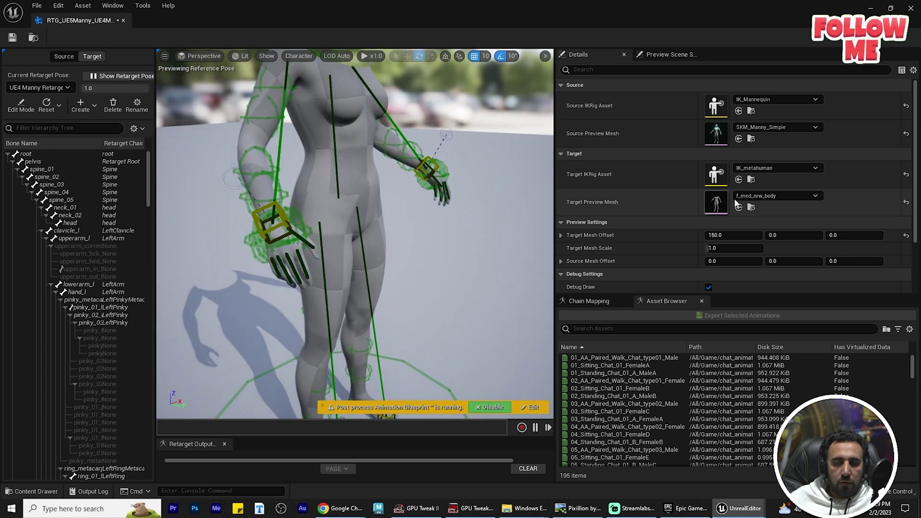
Float the retargeter window aside and open the NewMetaHumanIdentity folder
double_click(353, 11)
left_click_drag(384, 56, 653, 266)
left_click(53, 307)
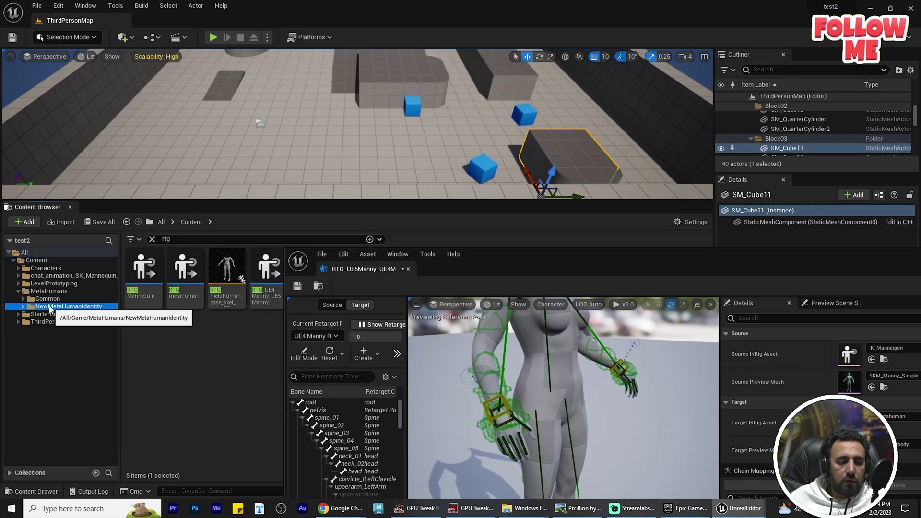
Clear the rtg search filter and close the floating retargeter window
left_click(152, 240)
left_click_drag(538, 258, 920, 249)
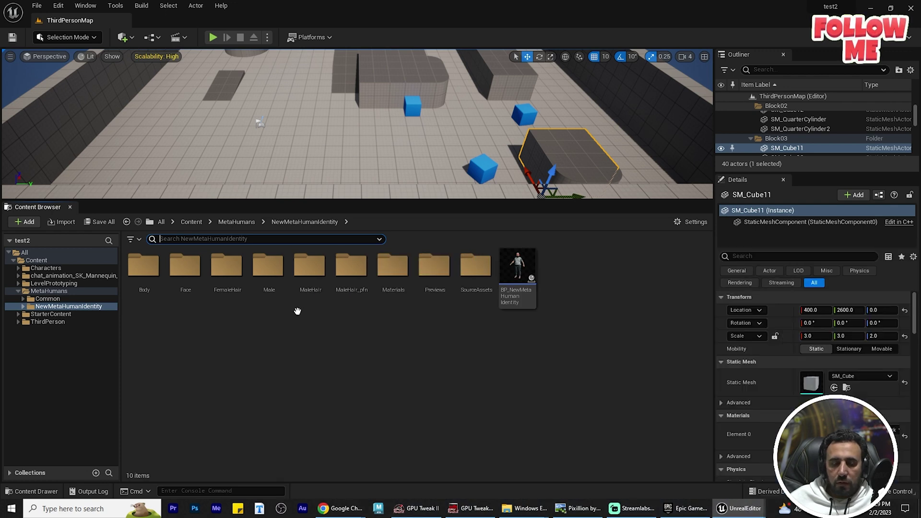
left_click(525, 272)
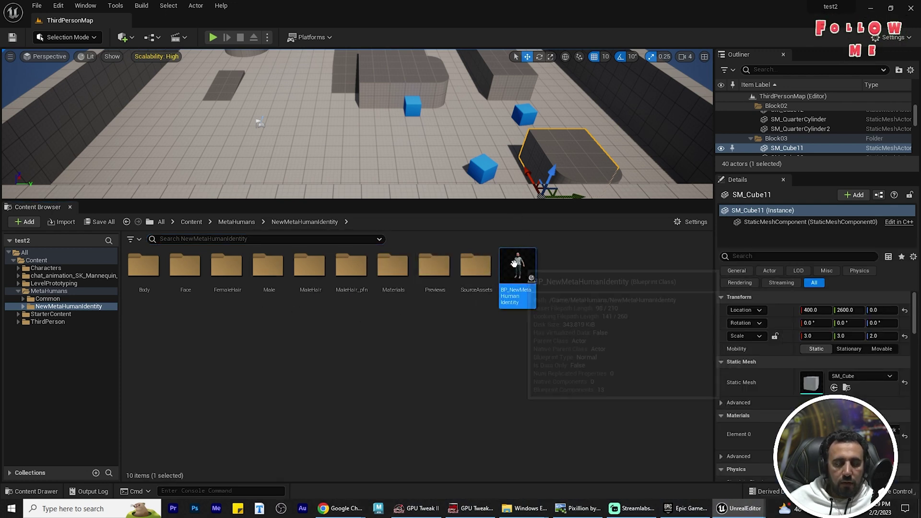
double_click(517, 276)
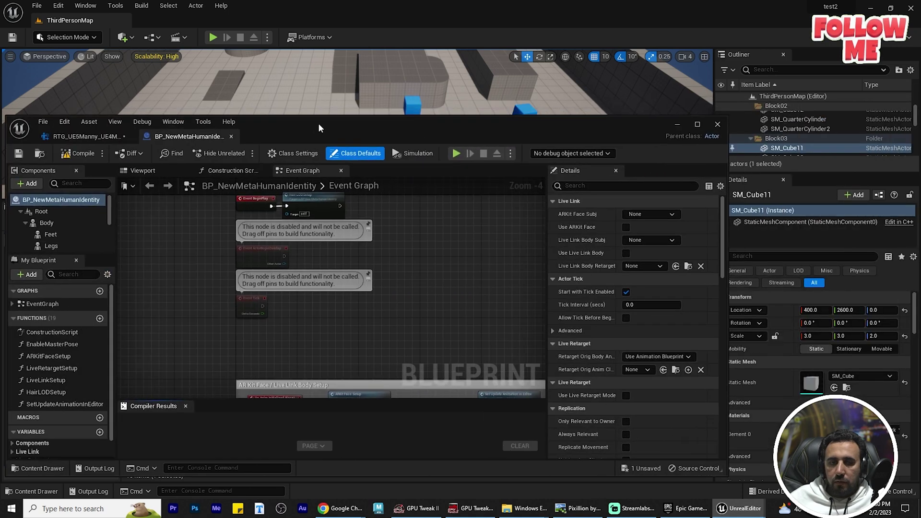
left_click(131, 137)
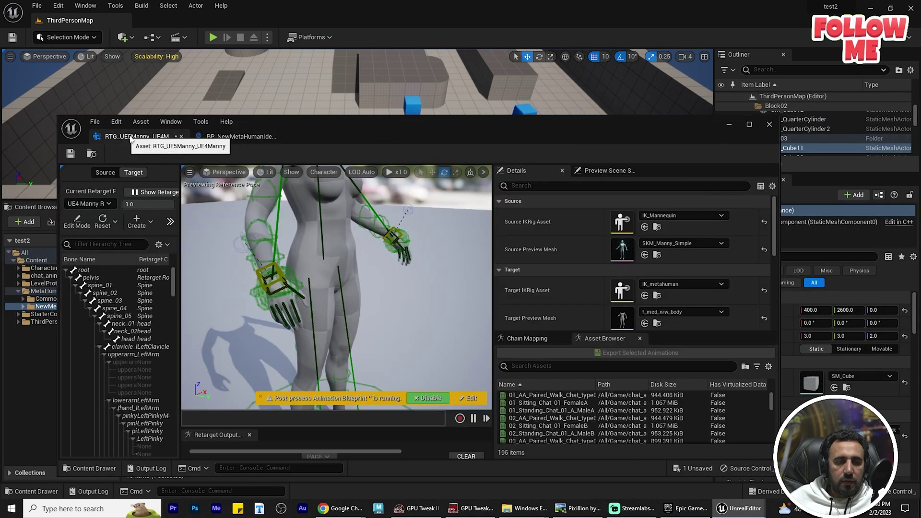
double_click(427, 124)
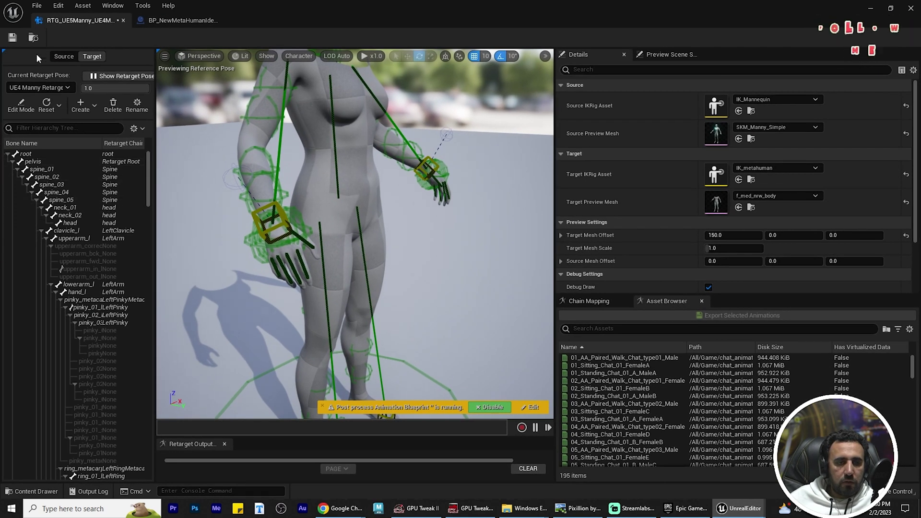
left_click_drag(581, 4, 594, 307)
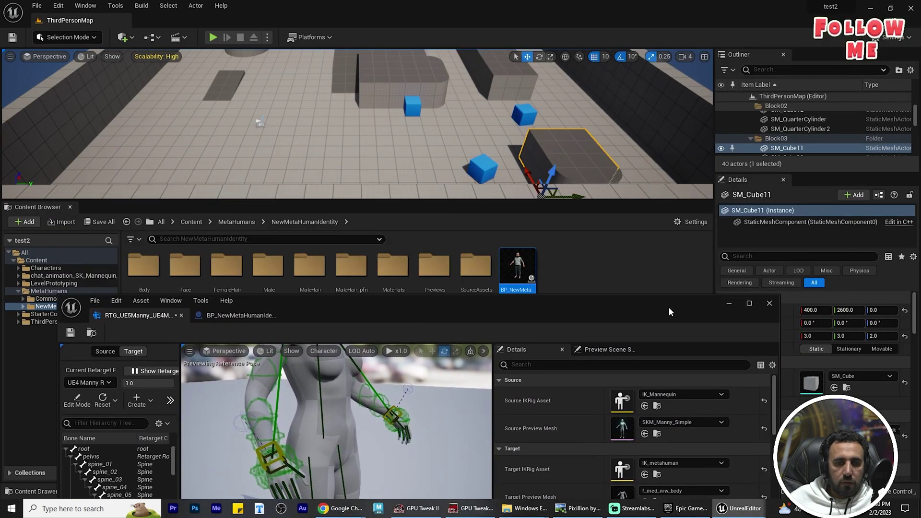
left_click(769, 303)
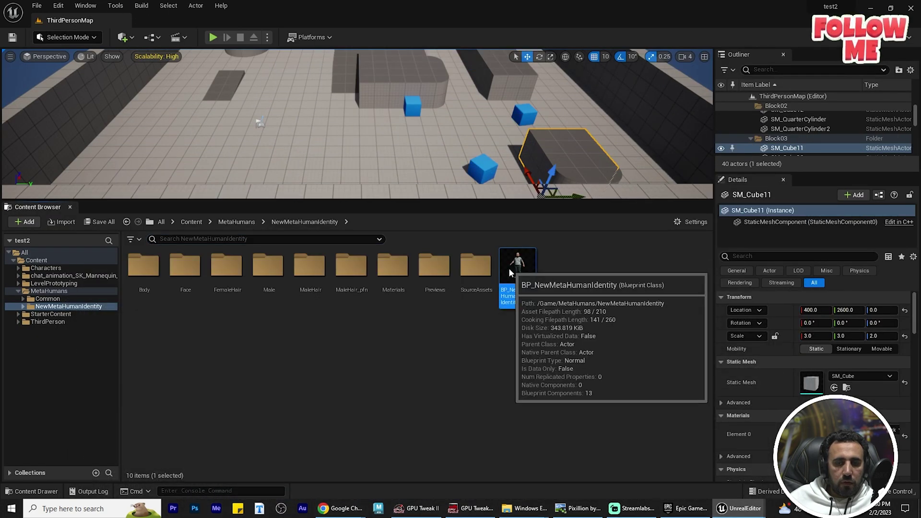
Copy the Body component's Skeletal Mesh Asset from BP_NewMetaHumanIdentity, then close the Blueprint
double_click(509, 268)
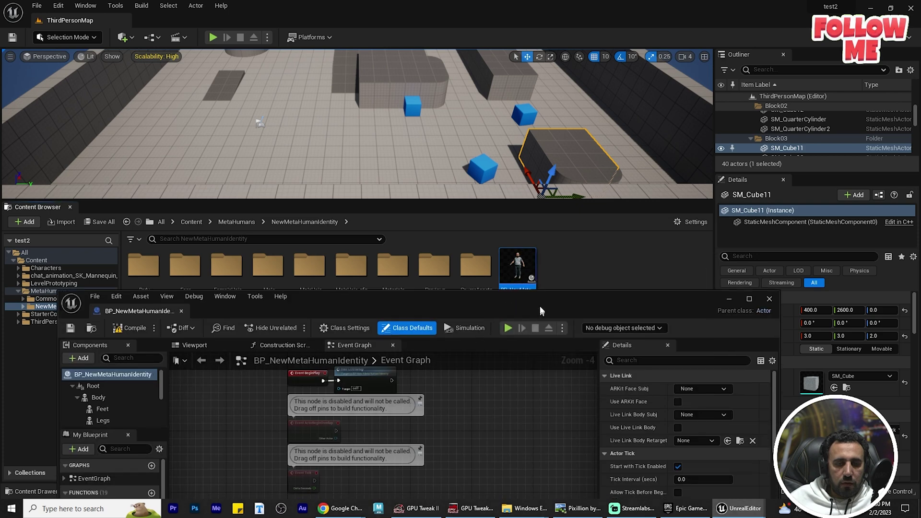
left_click_drag(539, 315, 557, 77)
left_click(110, 166)
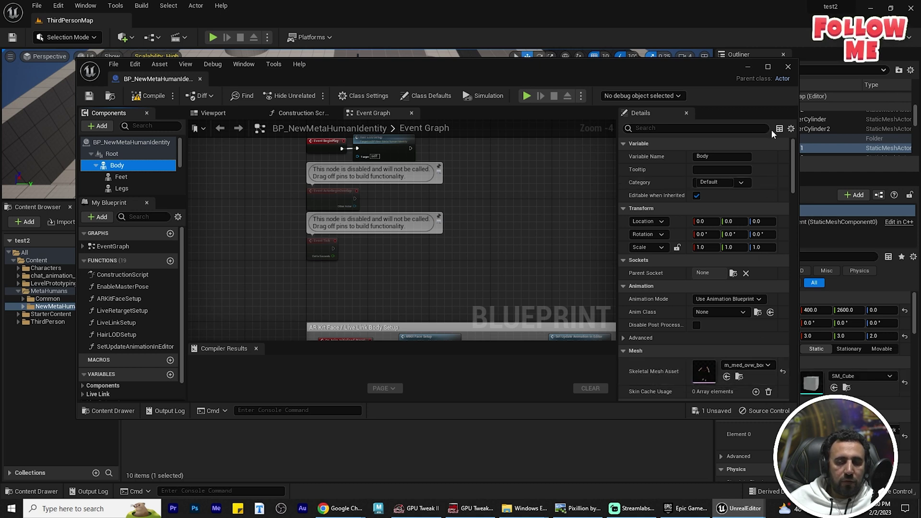
right_click(735, 368)
left_click(767, 376)
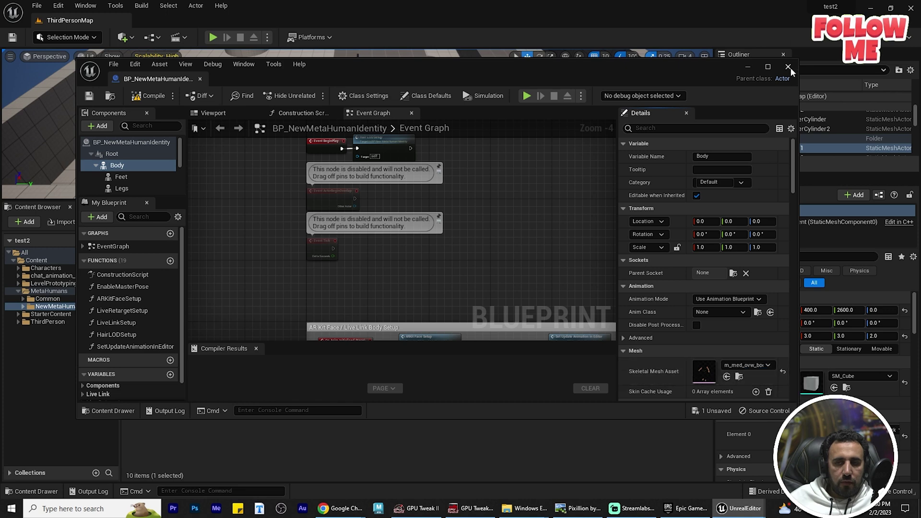
left_click(787, 67)
left_click(42, 260)
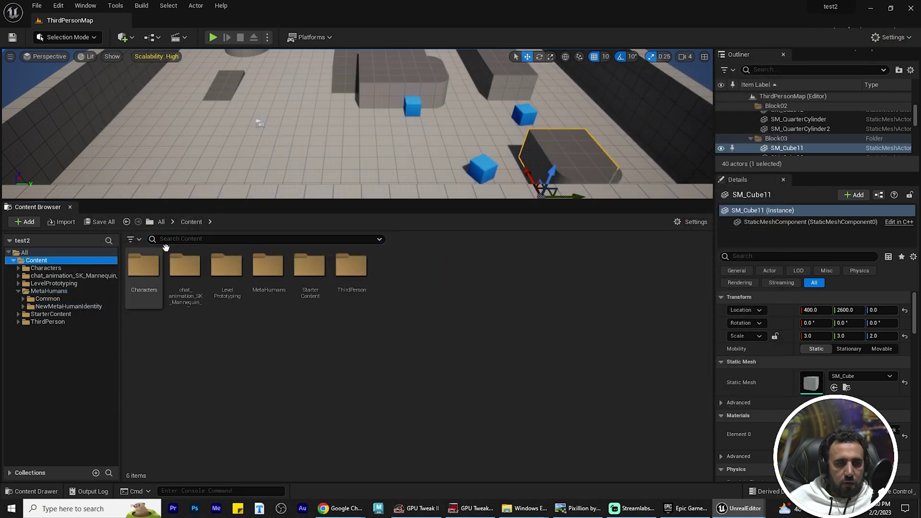
Search 'rtg' and open the RTG_UE5Manny_UE4Manny retargeter
left_click(209, 239)
type("rt")
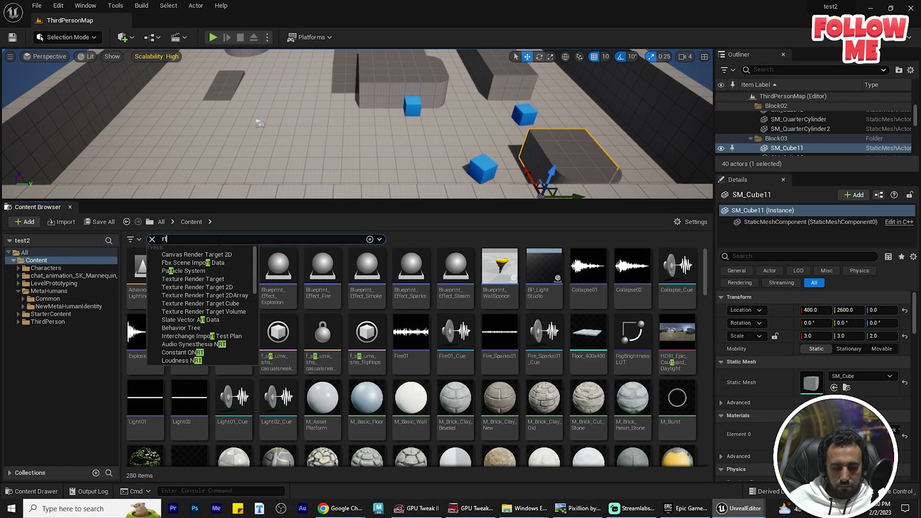
type("g")
double_click(302, 266)
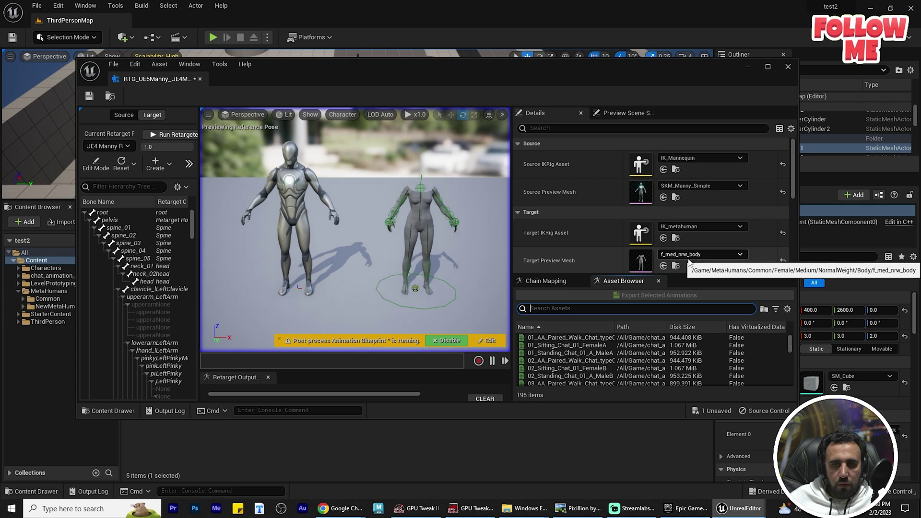
Paste the copied mesh to set m_med_ovw_body as the Target Preview Mesh
left_click(698, 254)
key("ctrl+v")
left_click(704, 358)
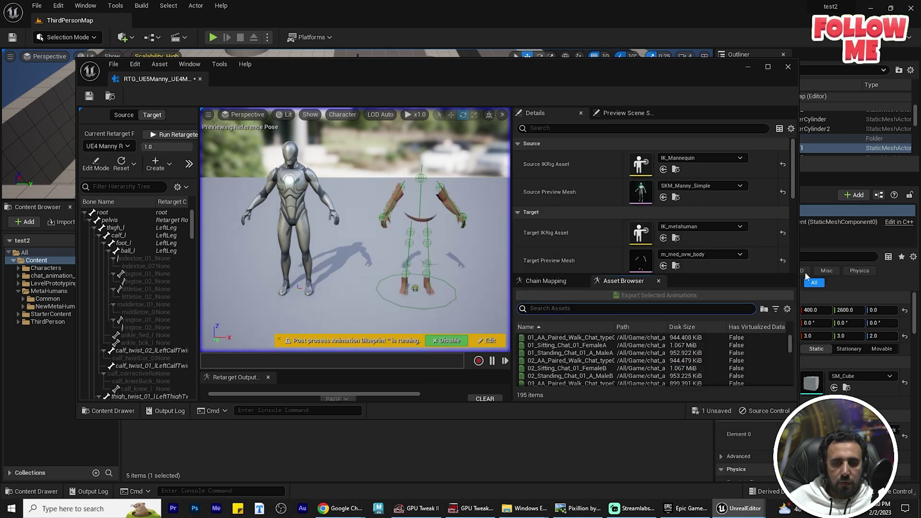
right_click_drag(450, 246, 434, 245)
key("w")
right_click_drag(330, 242, 367, 250)
key("s")
left_click_drag(329, 241, 331, 242)
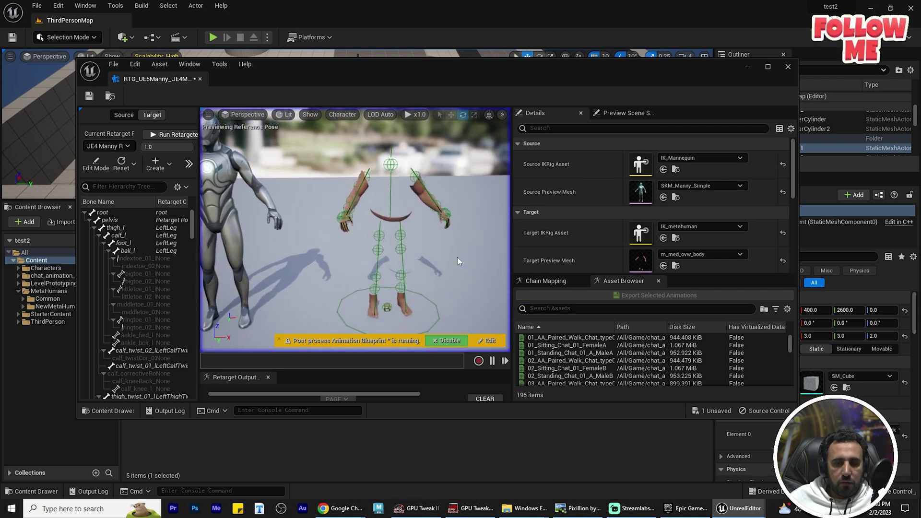
left_click(677, 255)
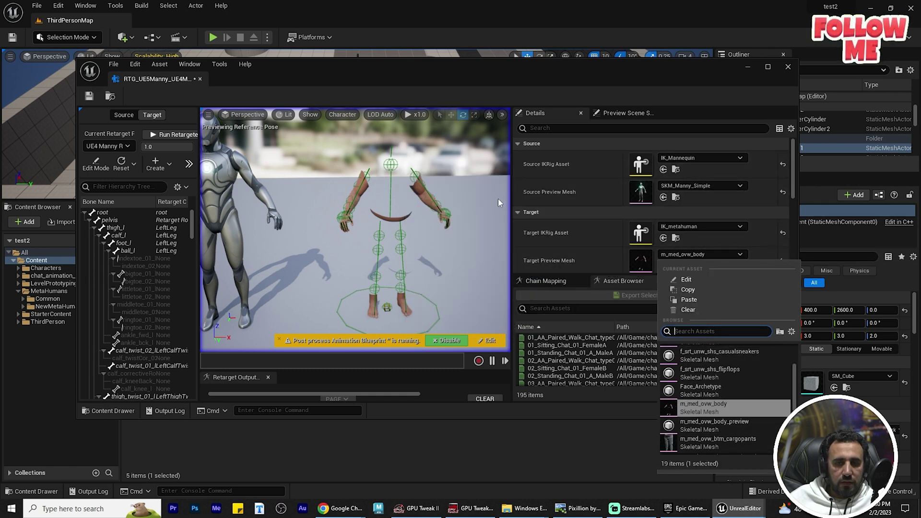
left_click_drag(415, 215, 422, 209, "alt")
scroll(422, 209, "up", 3)
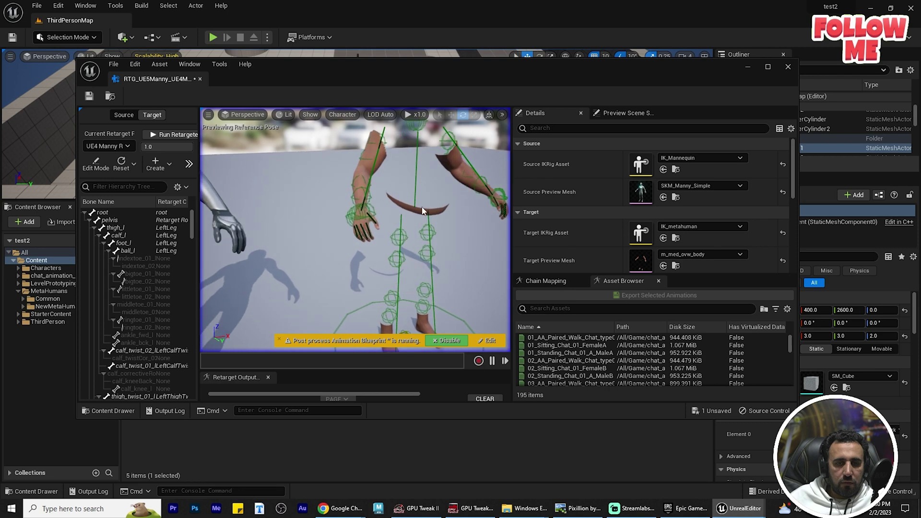
scroll(422, 212, "down", 6)
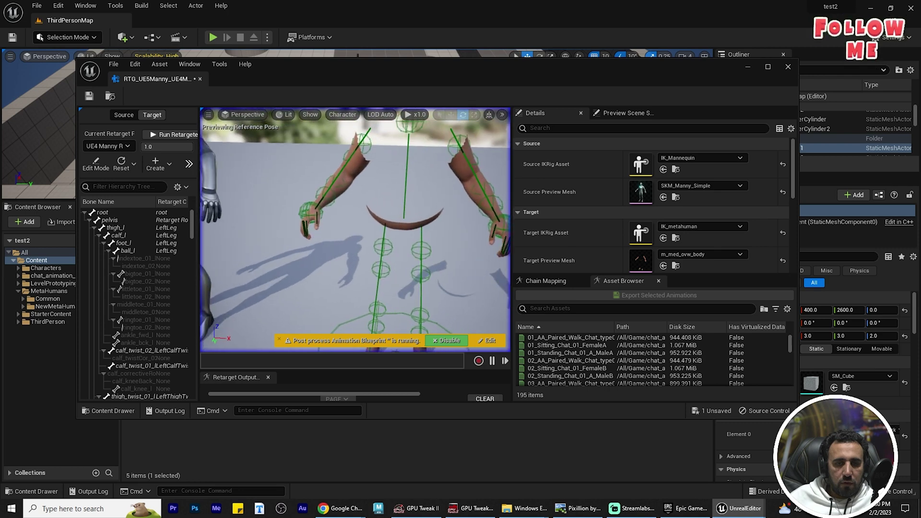
Preview 02_Sitting_Chat_01_FemaleB retargeted onto the m_med_ovw_body MetaHuman
left_click(566, 368)
scroll(434, 212, "up", 4)
left_click_drag(434, 211, 456, 209, "alt")
scroll(413, 197, "down", 4)
scroll(456, 209, "down", 2)
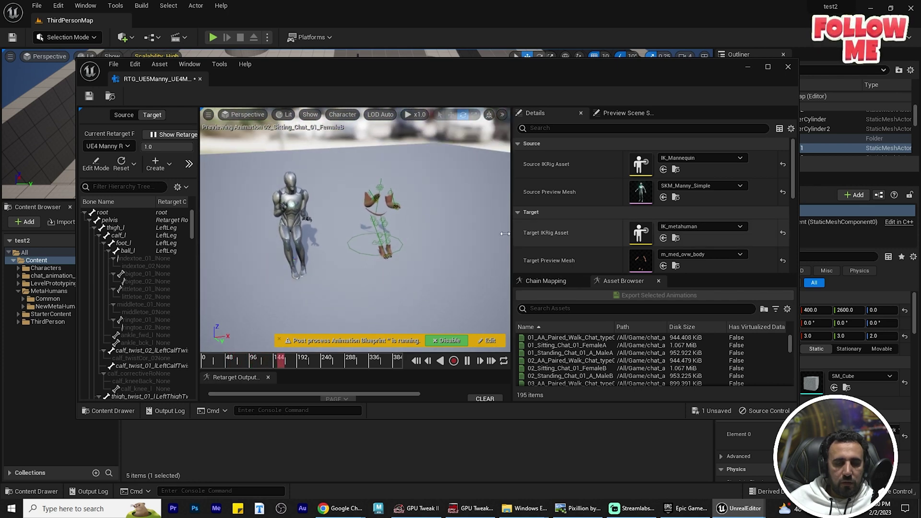
left_click_drag(305, 70, 461, 76)
left_click(30, 261)
Create a new Content folder named meta_human_rtg_animation
right_click(39, 253)
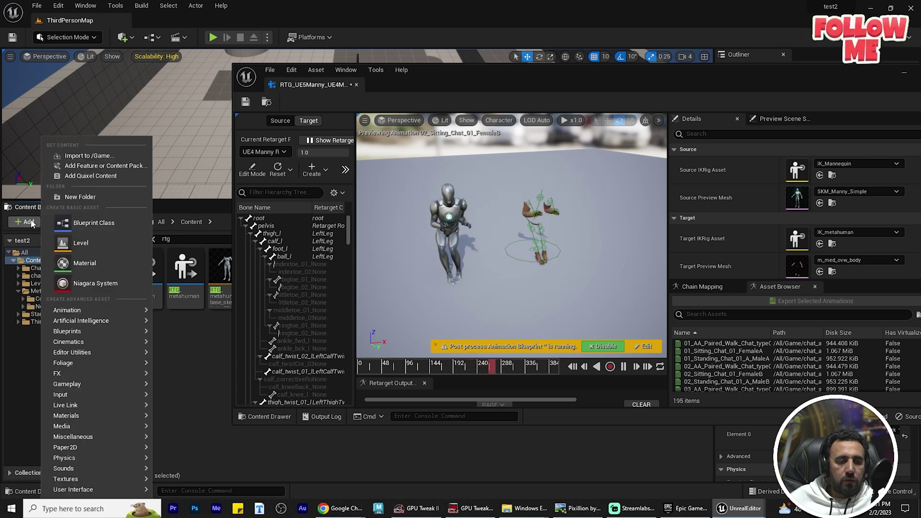
left_click(80, 197)
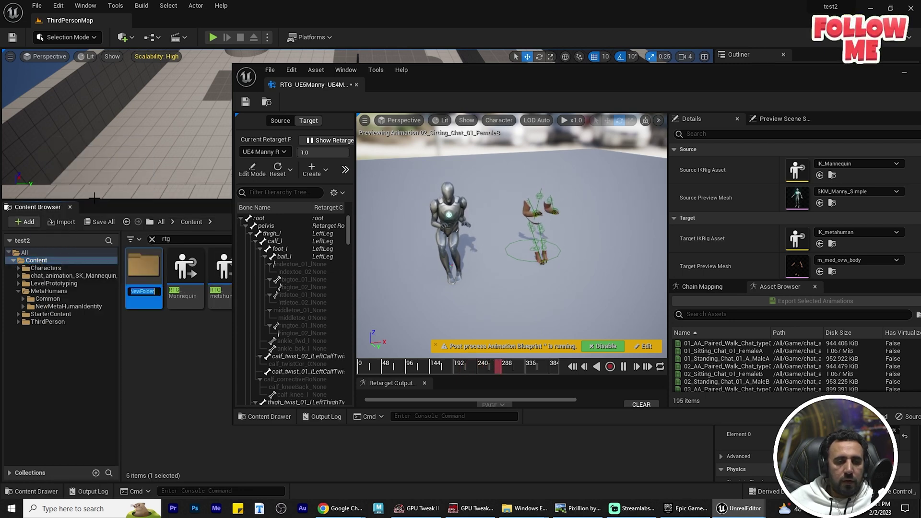
type("meta_h")
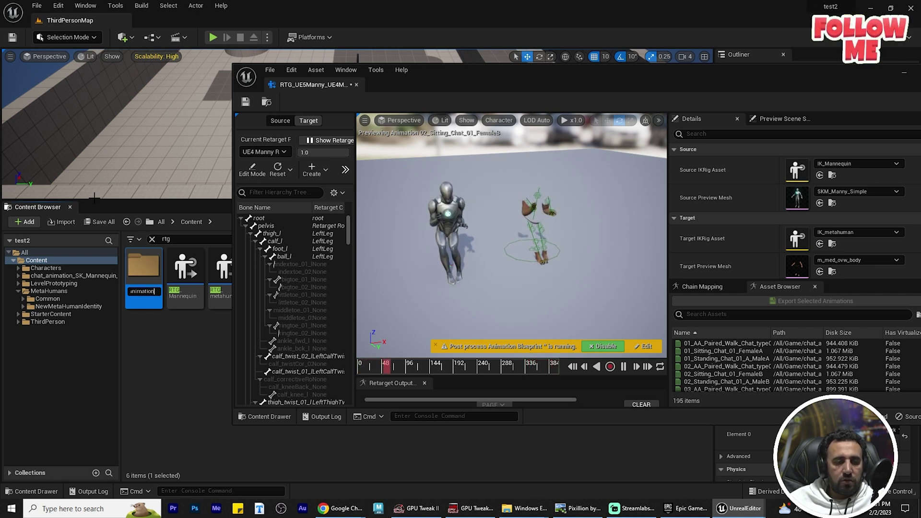
key("Return")
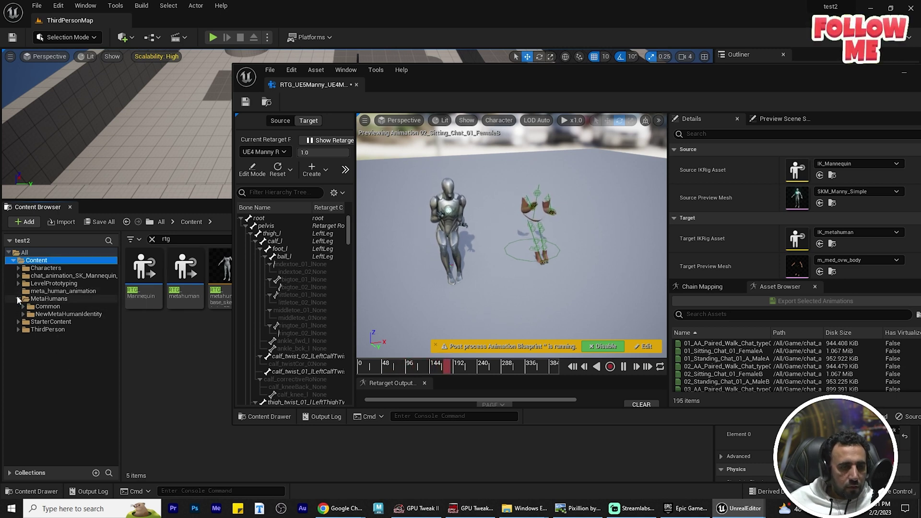
left_click(51, 292)
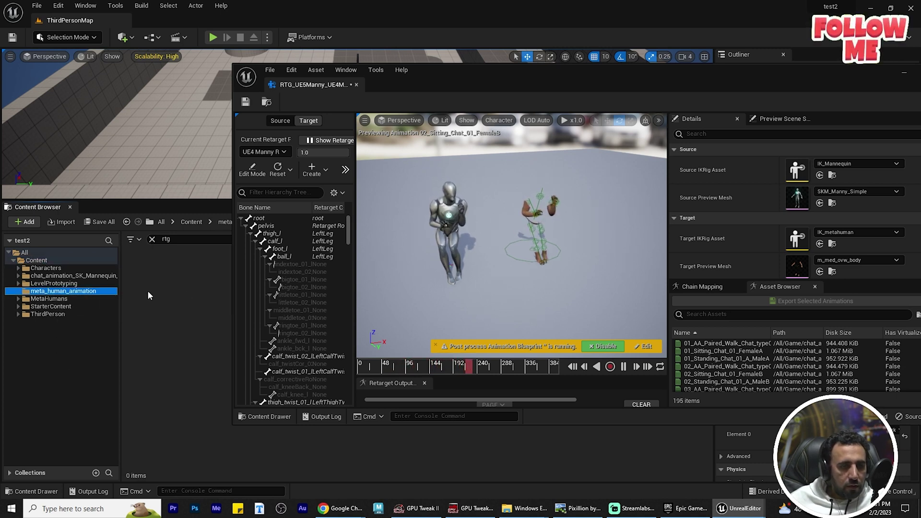
left_click(90, 292)
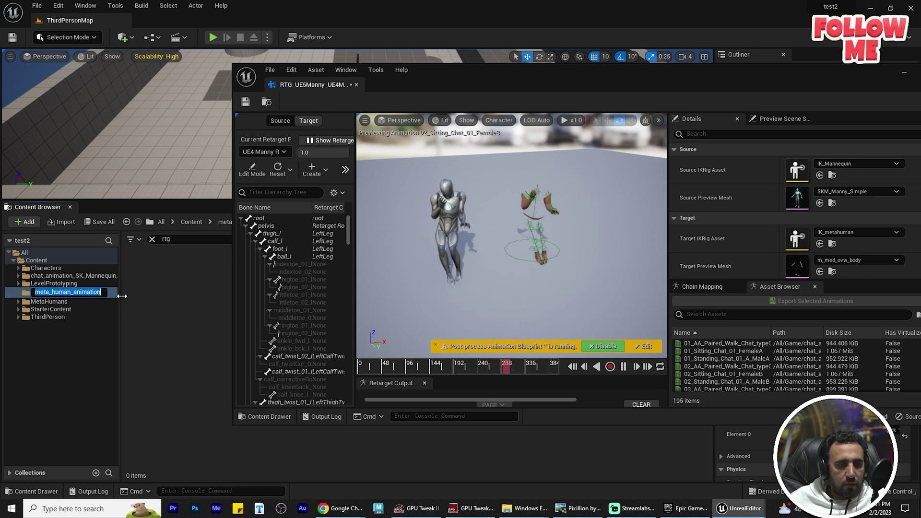
type("rtg_animation")
key("Return")
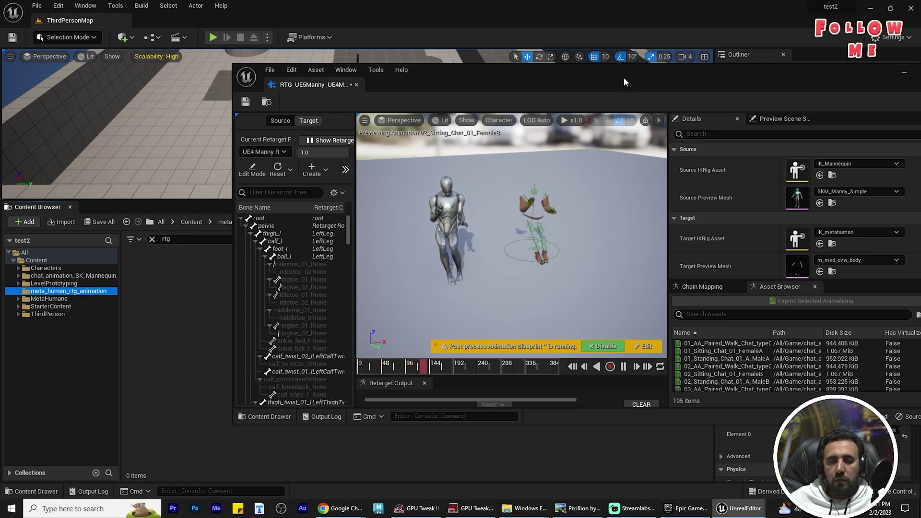
Select all 195 animations in the retargeter's Asset Browser
left_click_drag(623, 77, 497, 59)
left_click(668, 341)
key("ctrl+a")
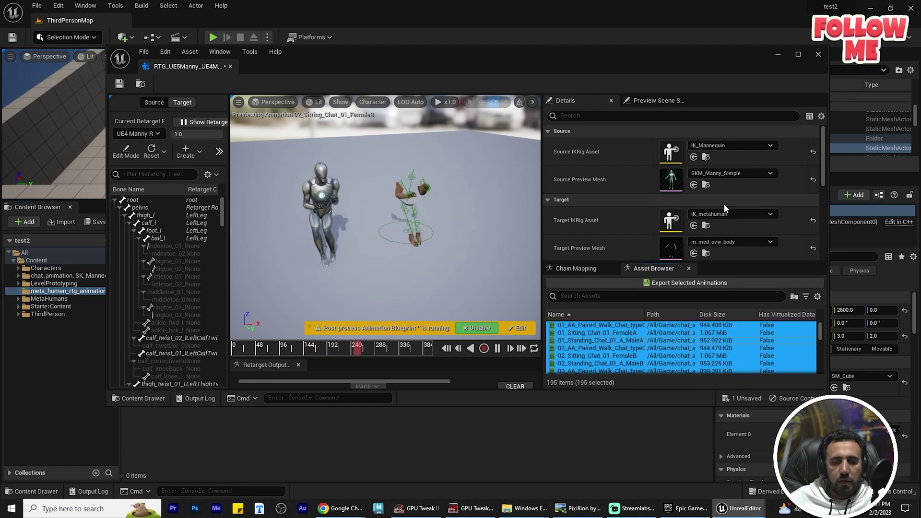
Batch-export the selected animations into meta_human_rtg_animation with the search set to 'rt'
left_click_drag(685, 58, 617, 61)
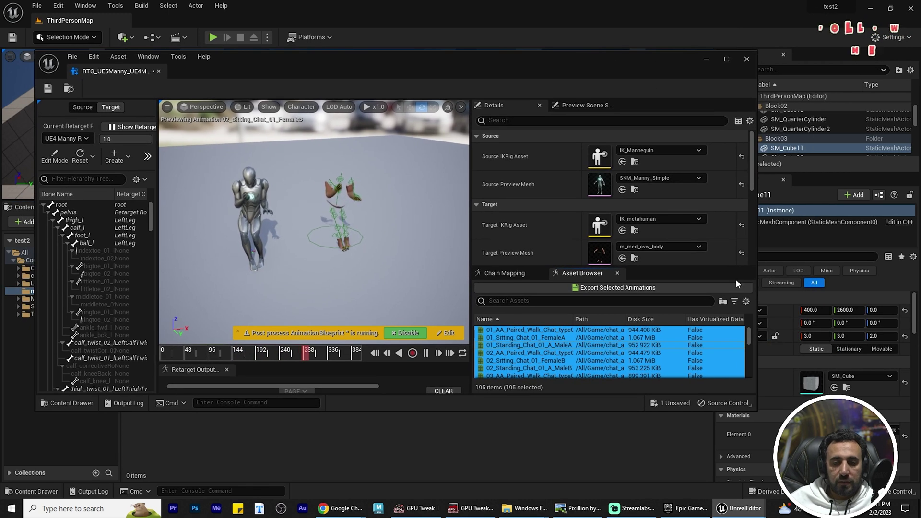
scroll(734, 218, "down", 3)
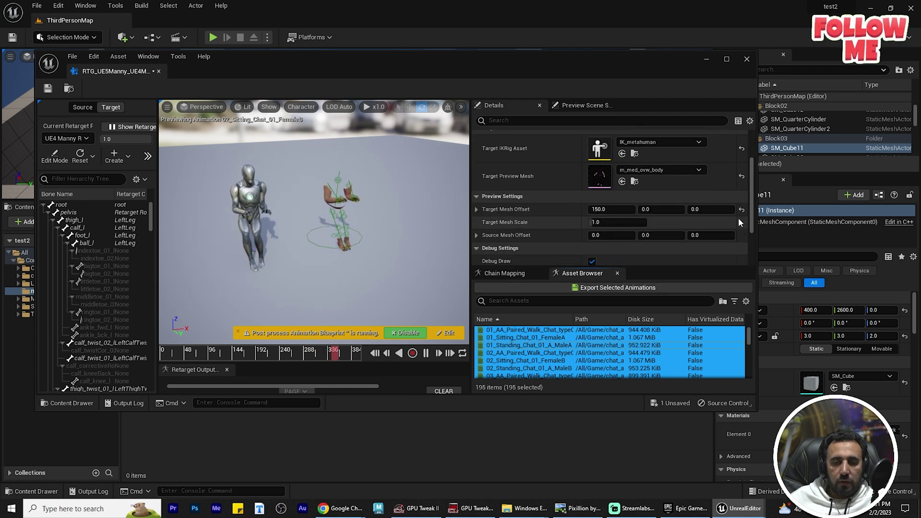
scroll(745, 206, "down", 4)
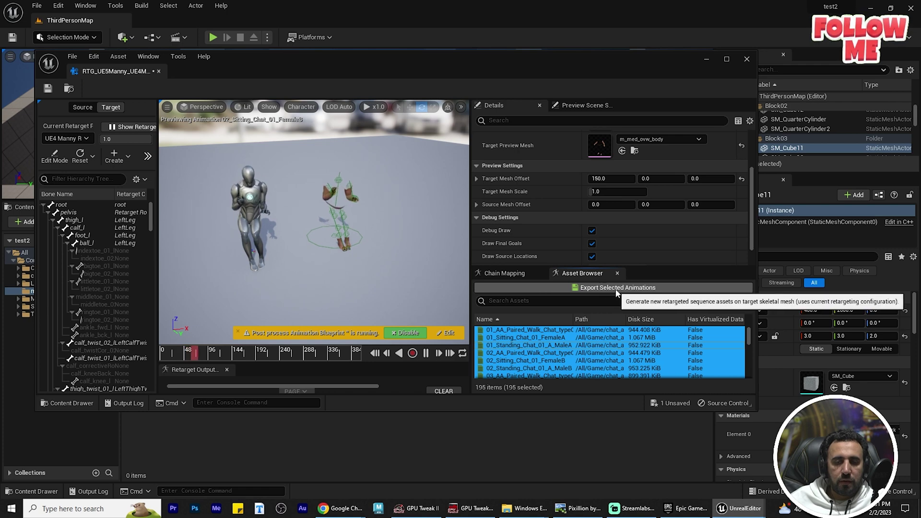
left_click(577, 286)
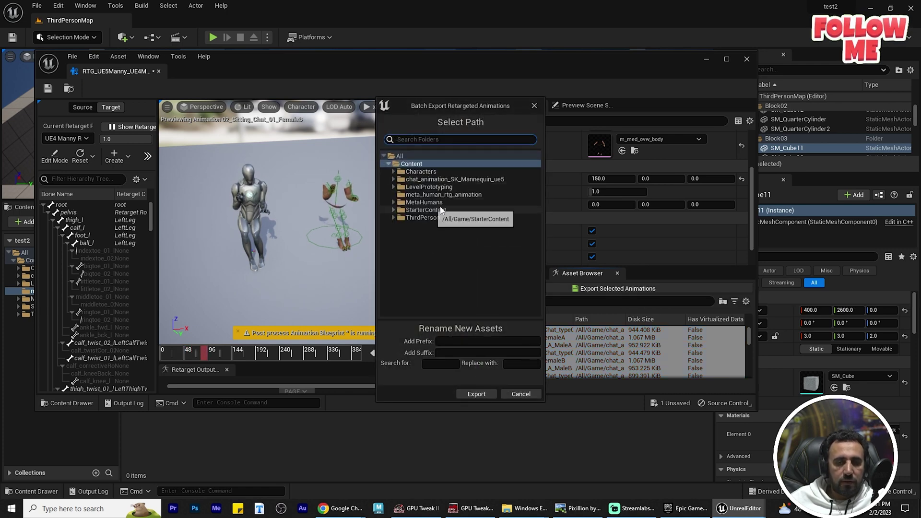
left_click(457, 195)
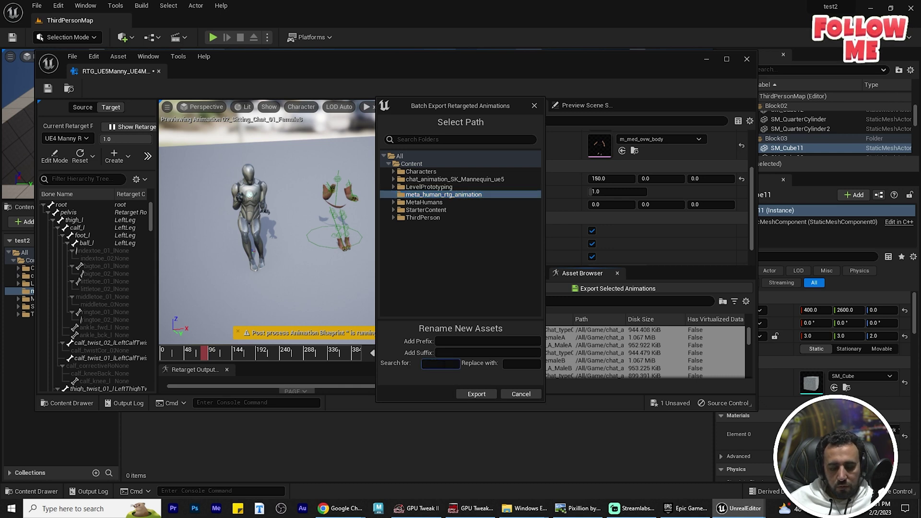
type("rtg")
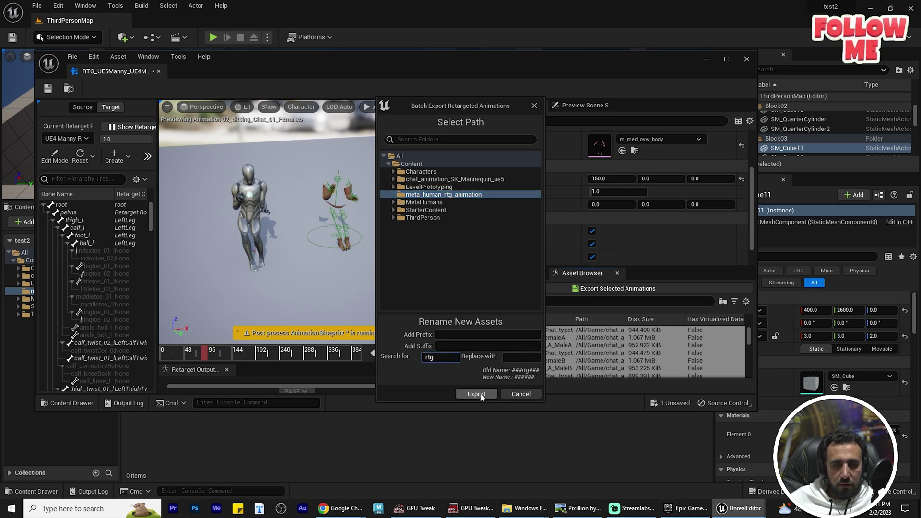
left_click(481, 394)
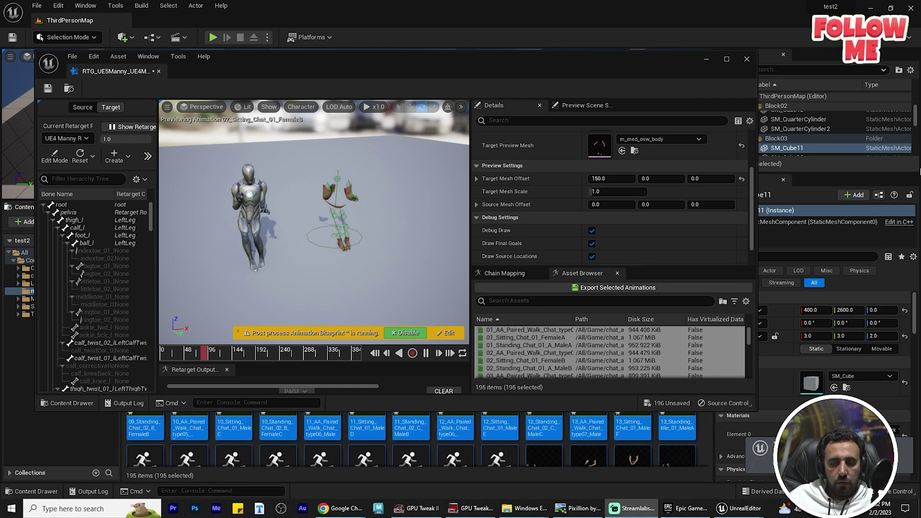
Close the retargeter and browse the exported animations in meta_human_rtg_animation
left_click(746, 60)
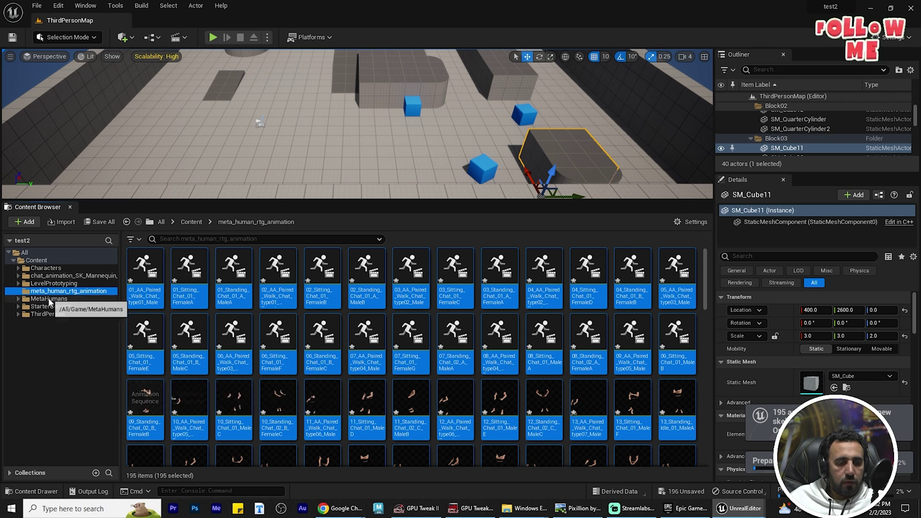
left_click(36, 299)
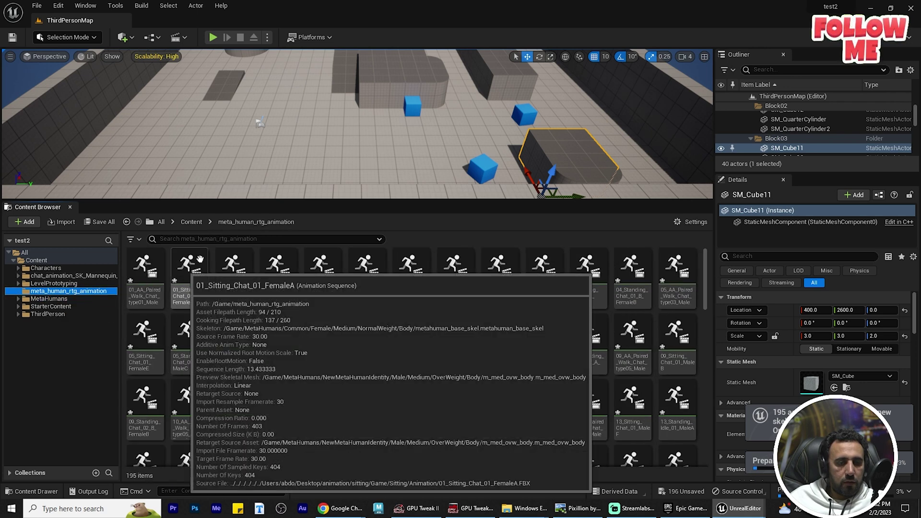
scroll(410, 333, "down", 1)
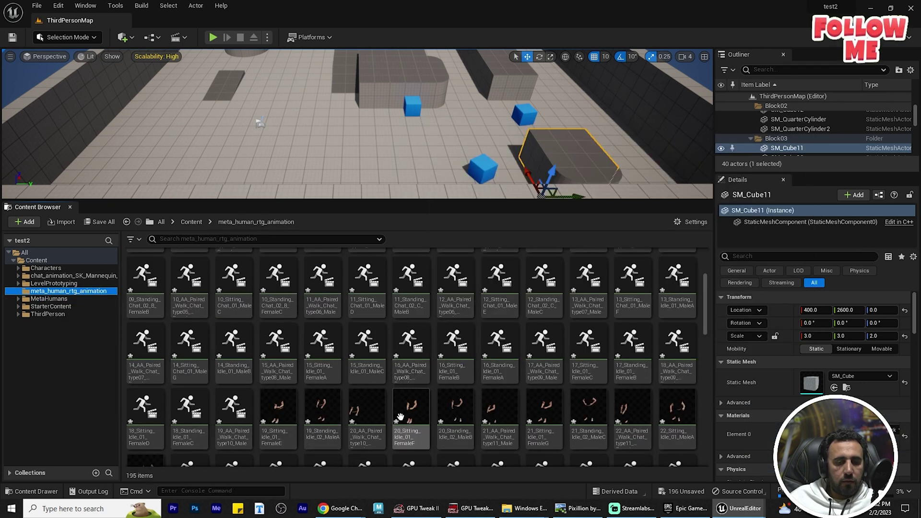
Open the retargeted 48_Walking_Phone_01_FemaleB clip to watch it on the MetaHuman, then close it
scroll(345, 281, "down", 5)
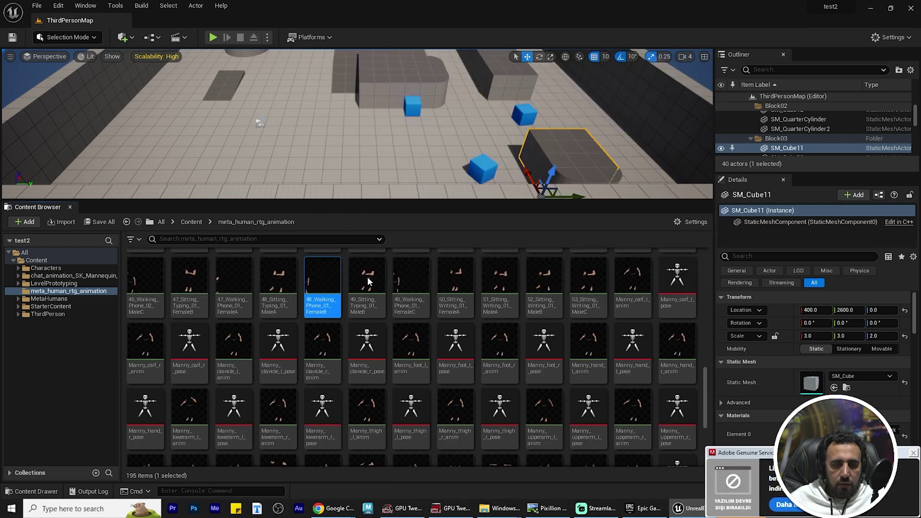
double_click(345, 281)
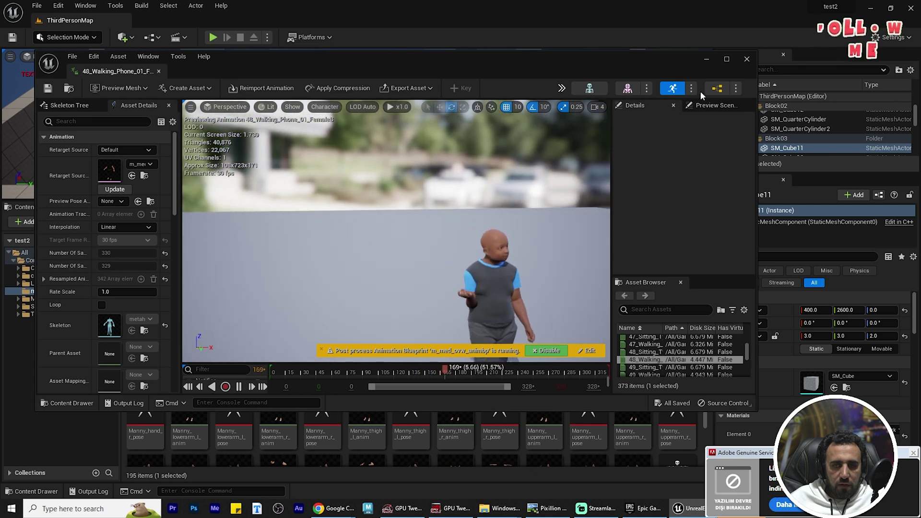
left_click(746, 58)
Create a NewLevelSequence in Content via Cinematics > Level Sequence and open it
left_click(37, 260)
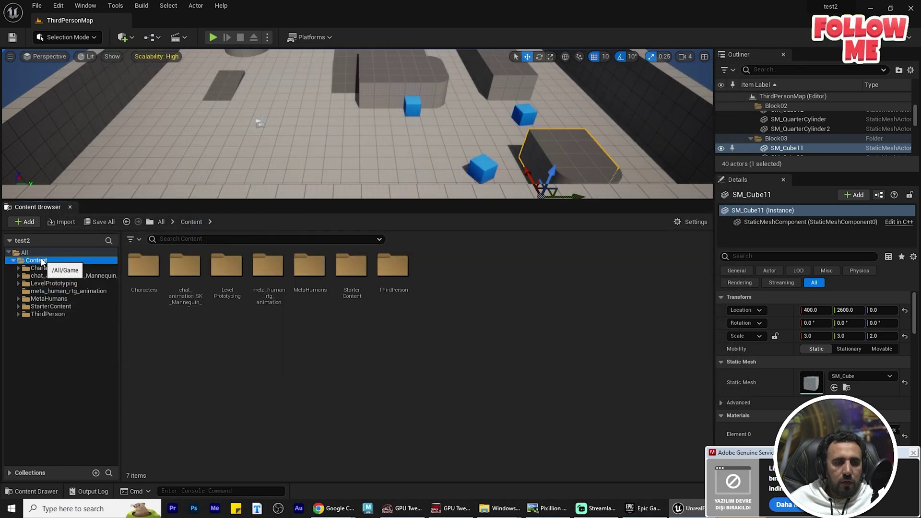
right_click(527, 319)
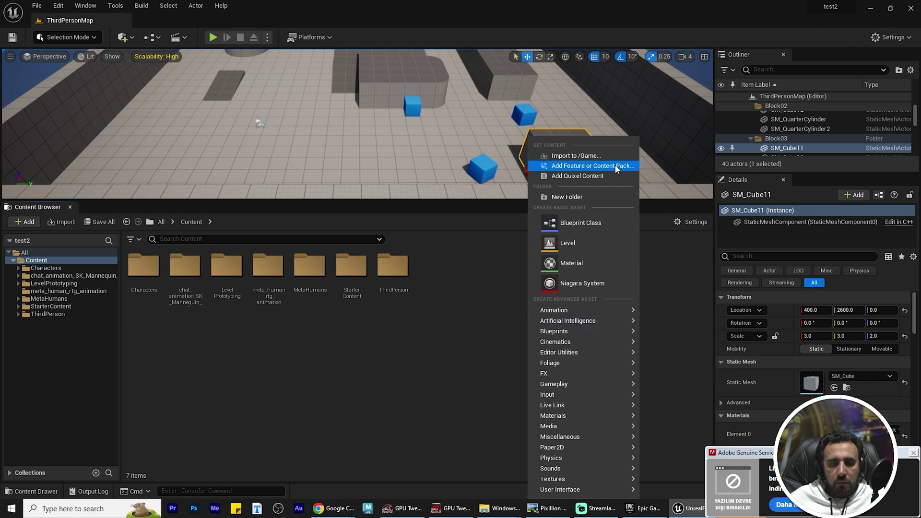
mouse_move(586, 342)
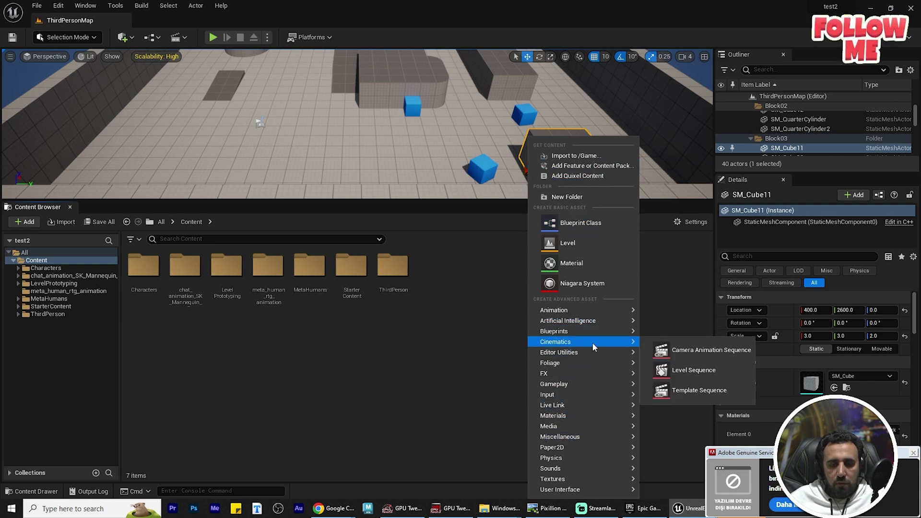
left_click(665, 370)
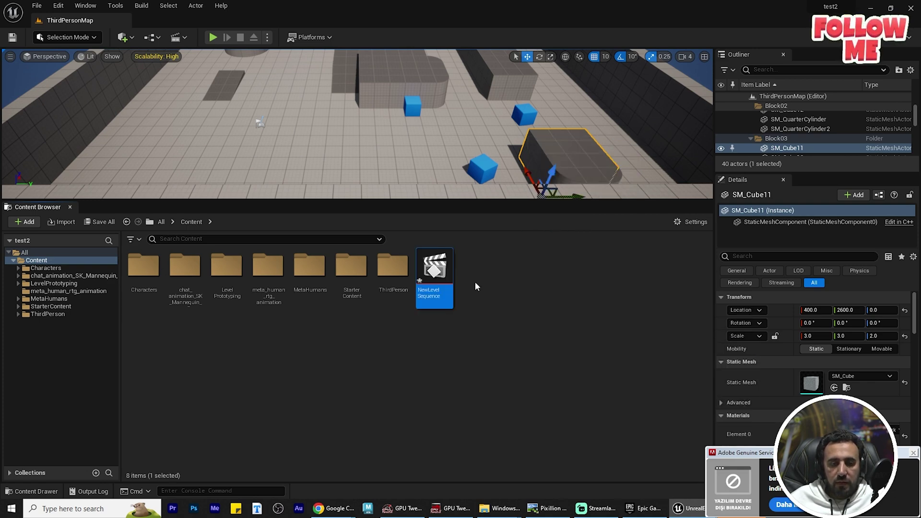
double_click(435, 267)
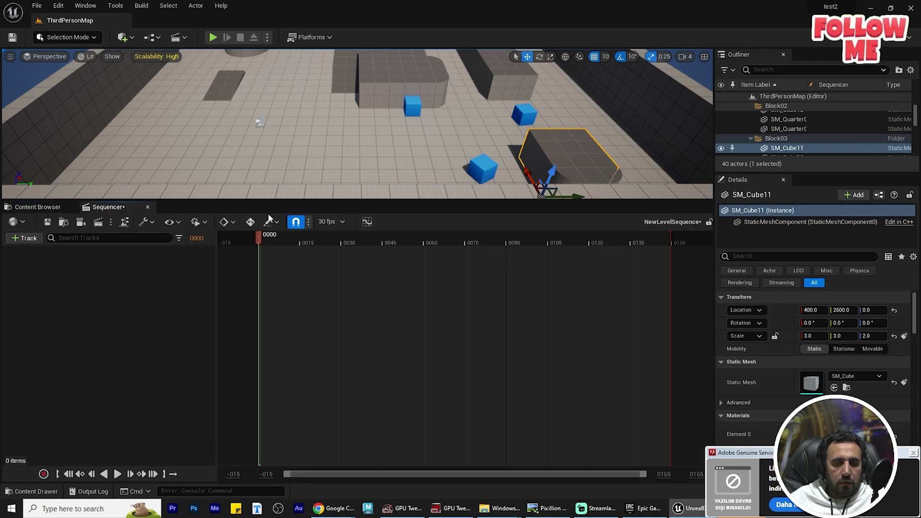
Place BP_NewMetaHumanIdentity from MetaHumans/NewMetaHumanIdentity into the ThirdPersonMap level
left_click(34, 211)
left_click(68, 291)
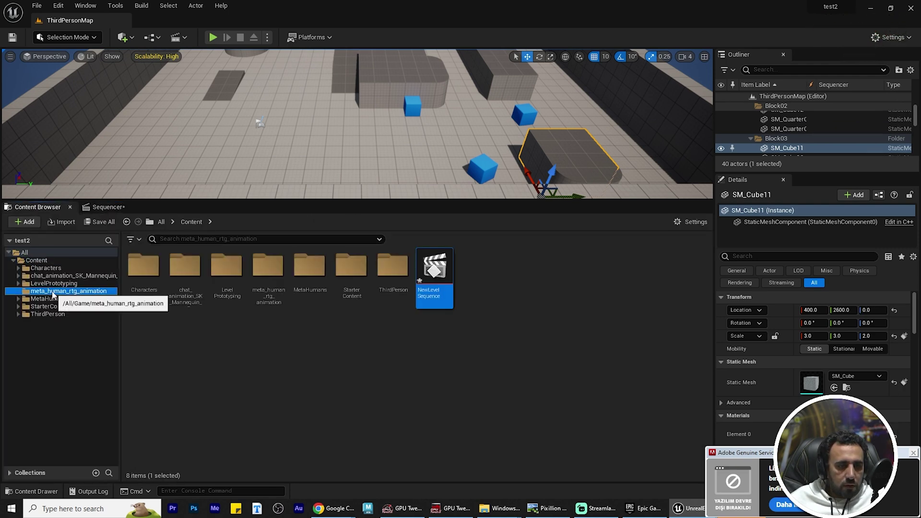
left_click(46, 268)
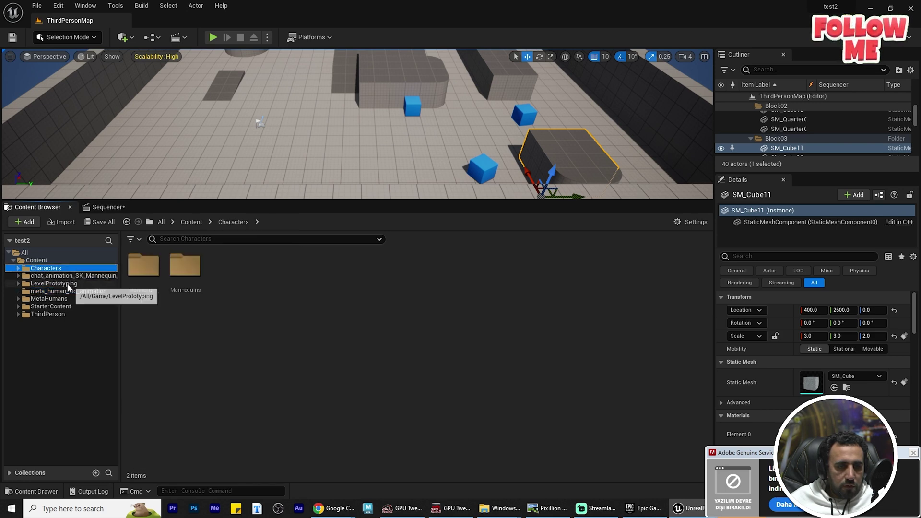
left_click(61, 298)
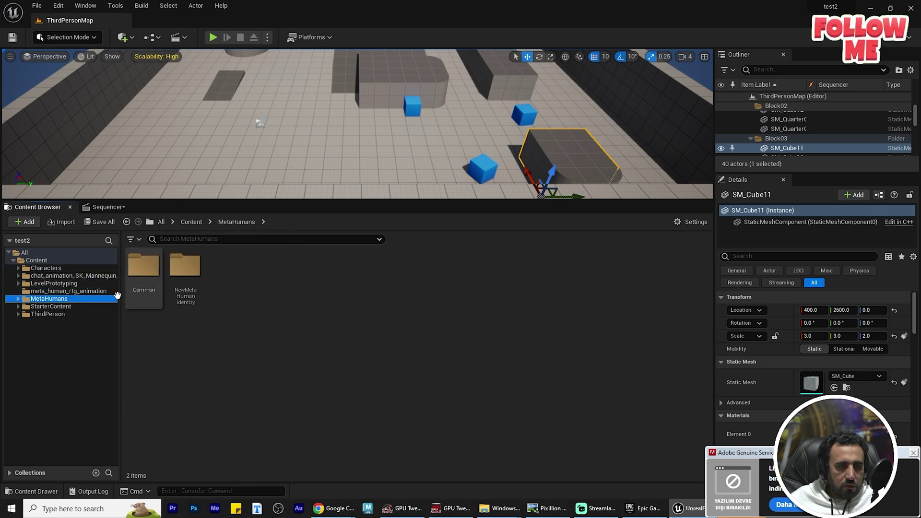
left_click(17, 298)
left_click(69, 314)
left_click(517, 269)
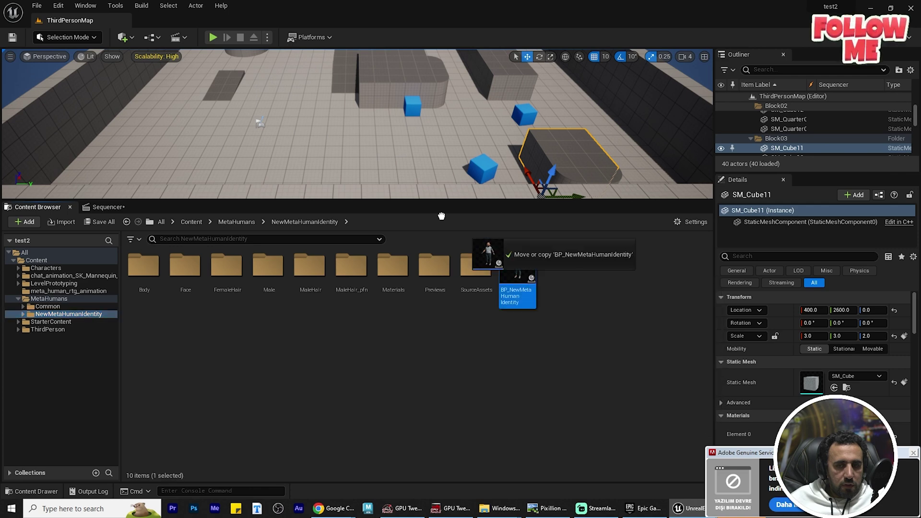
key("f")
mouse_move(377, 132)
left_mouse_down()
mouse_move(418, 139)
mouse_move(379, 126)
left_mouse_up()
Add BP_NewMetaHumanIdentity to the sequence via Track > Actor To Sequencer
left_click_drag(429, 202, 429, 334)
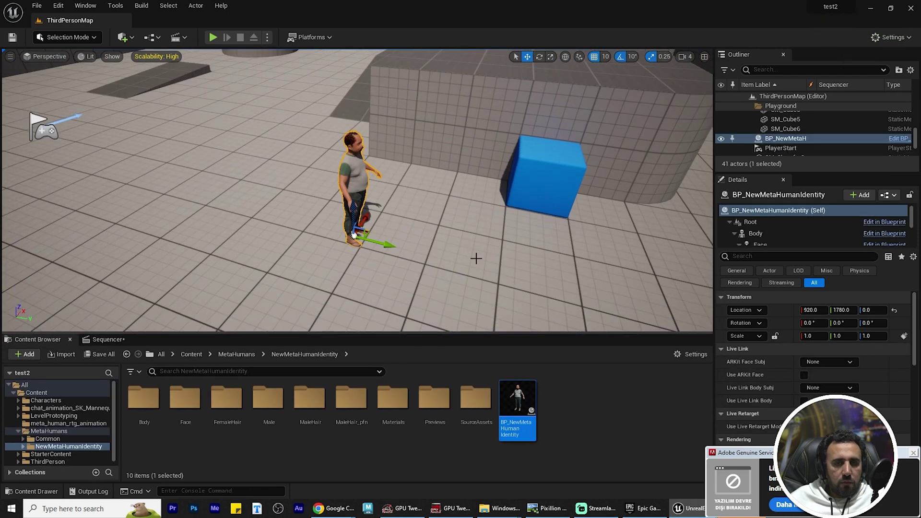
key("f")
left_click(37, 393)
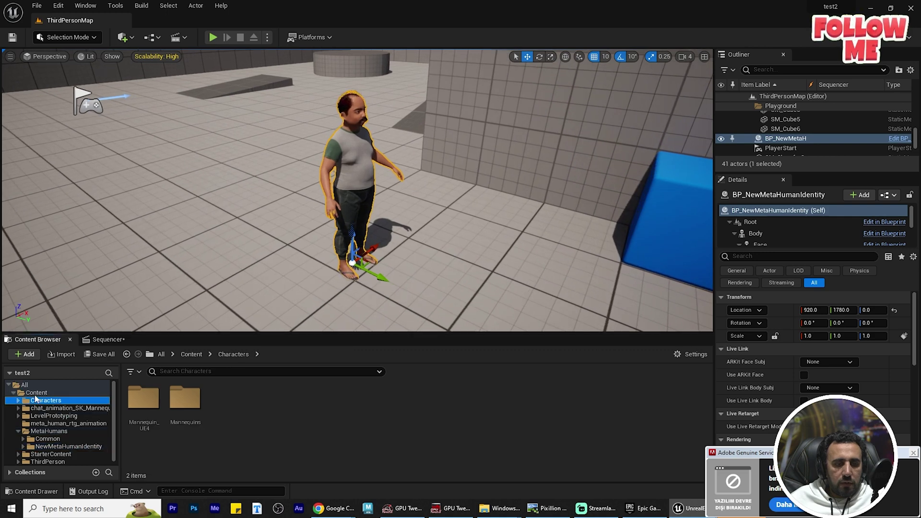
left_click(109, 340)
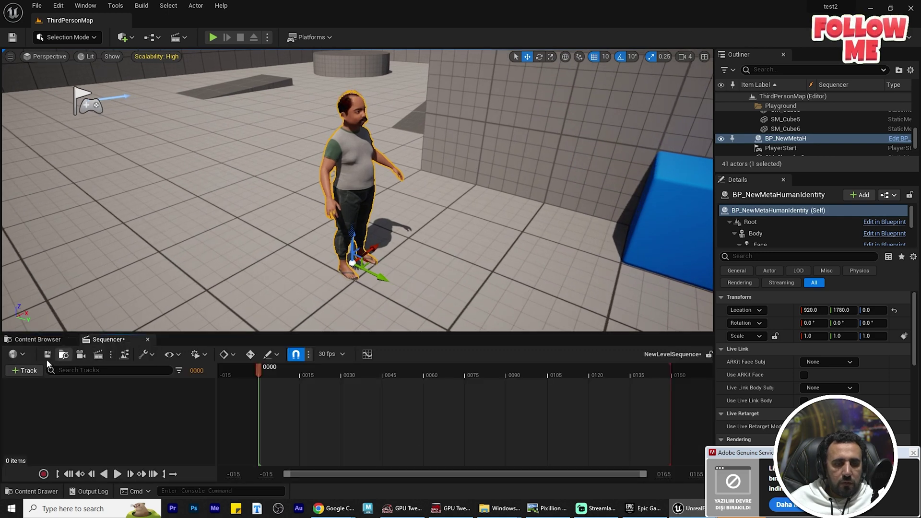
left_click(22, 370)
left_click(362, 135)
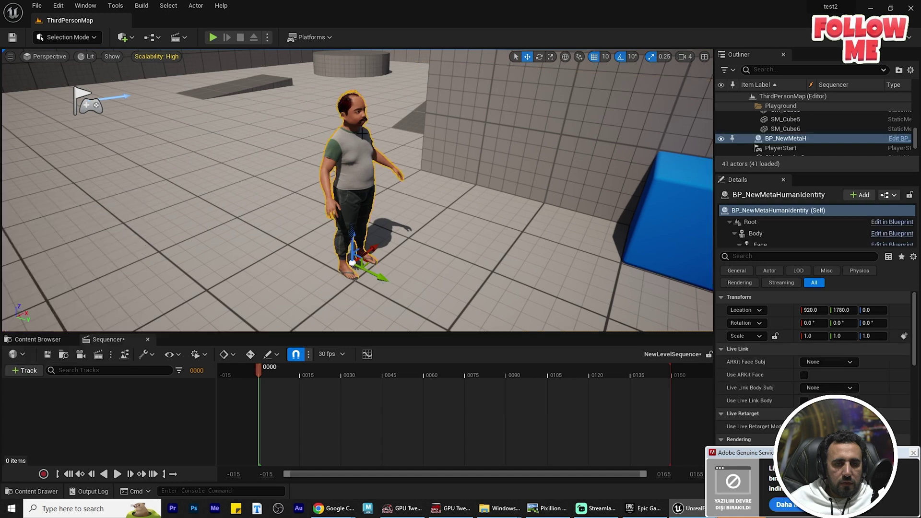
left_click(35, 371)
mouse_move(109, 206)
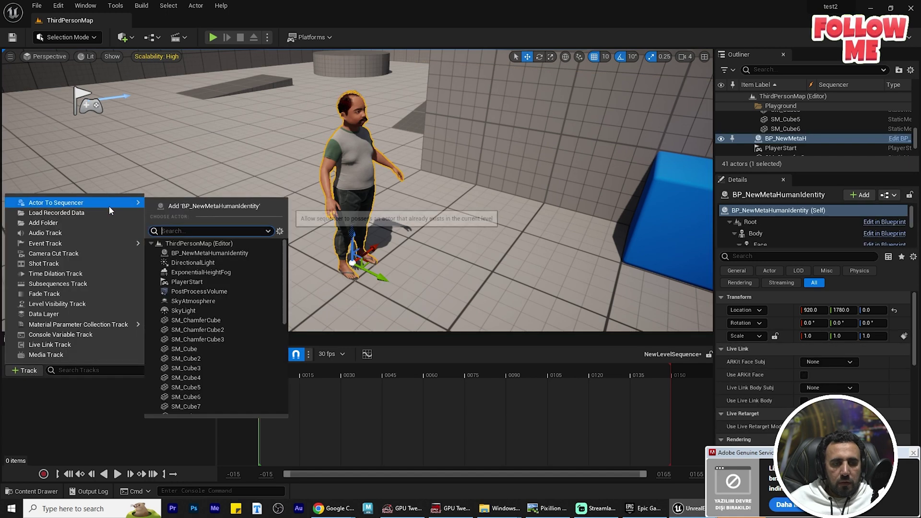
left_click(209, 211)
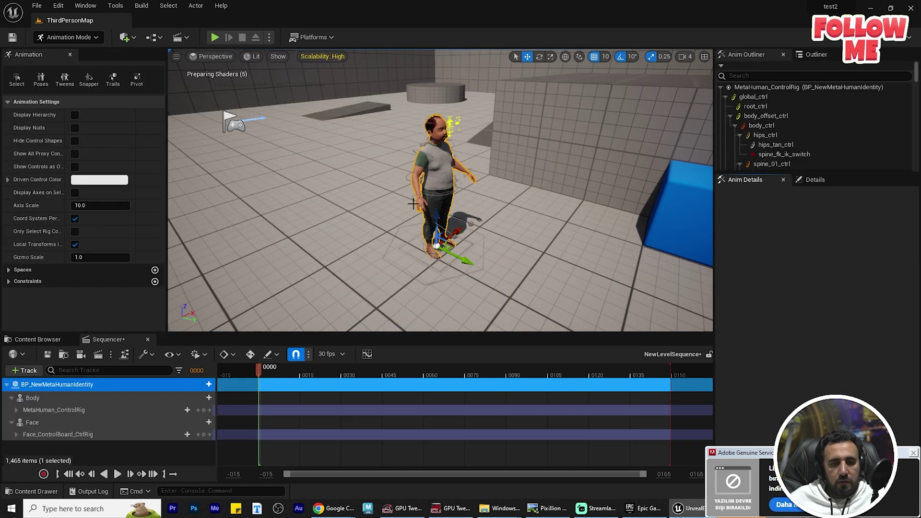
Delete the MetaHuman_ControlRig body track, leaving only Face_ControlBoard_CtrlRig
left_click(50, 411)
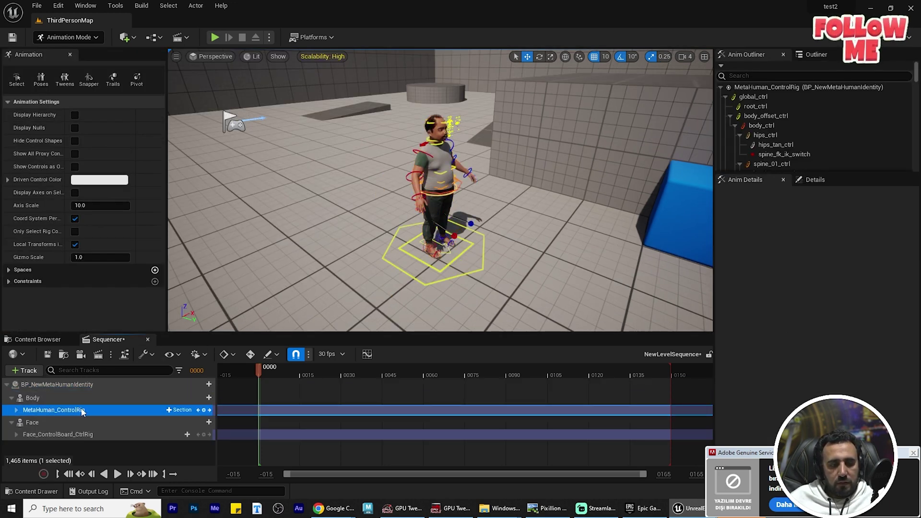
left_click(70, 55)
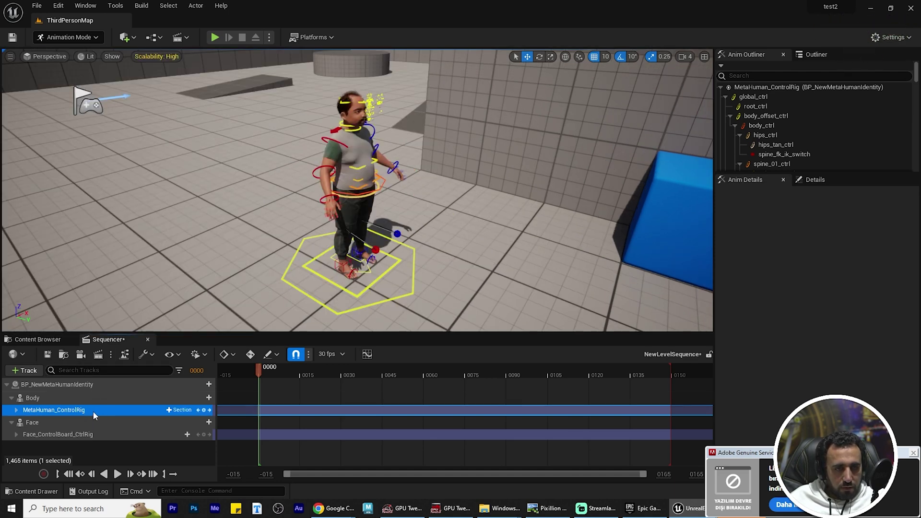
key("Delete")
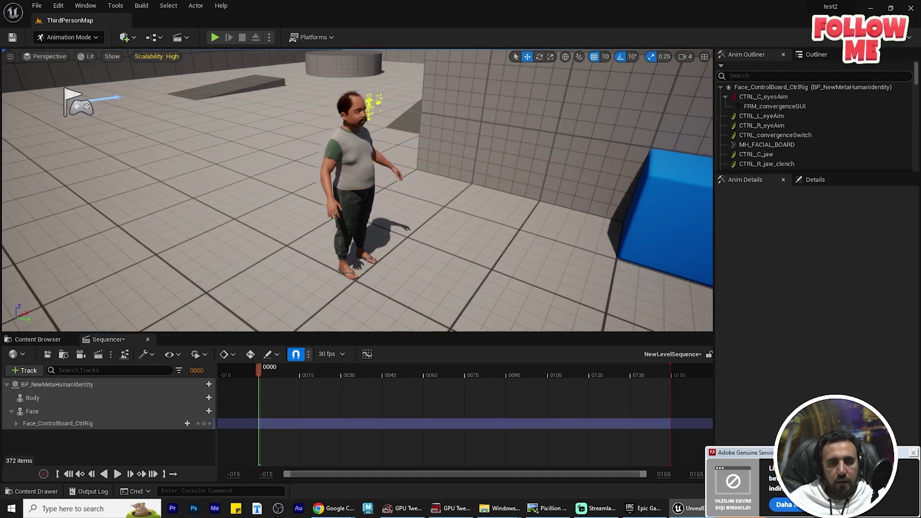
left_click_drag(383, 172, 474, 172, "alt")
scroll(383, 172, "up", 3)
left_click_drag(383, 172, 269, 178, "alt")
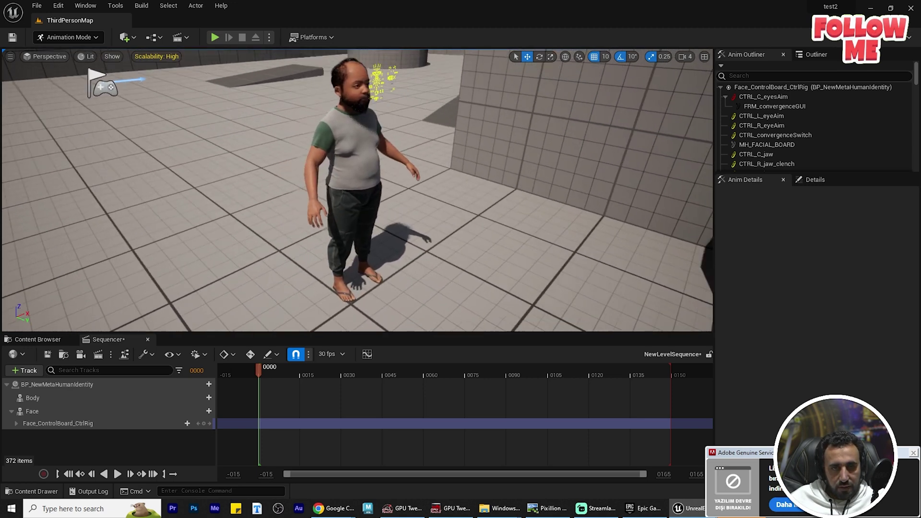
right_click_drag(365, 191, 288, 248)
Add an Animation track to the Body row using the 46_Walking_Phone_02_MaleC clip, found by searching 'walk'
left_click(139, 400)
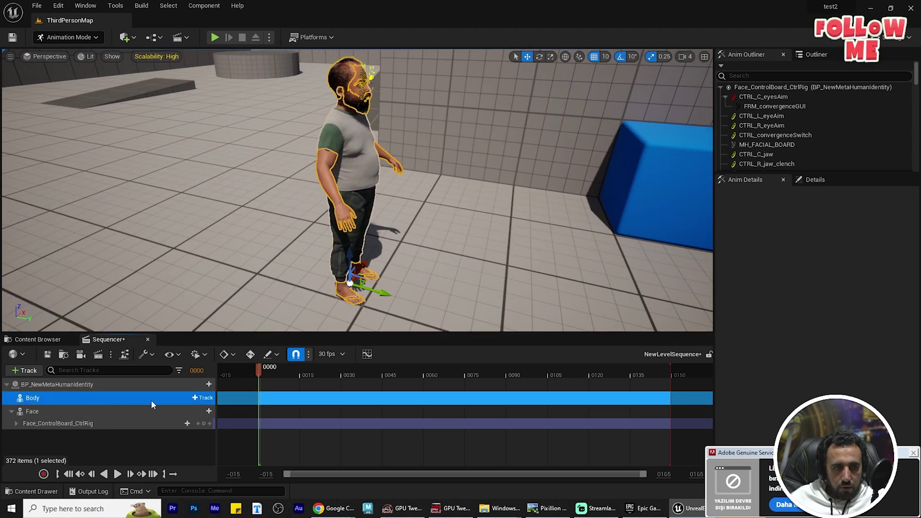
left_click(205, 398)
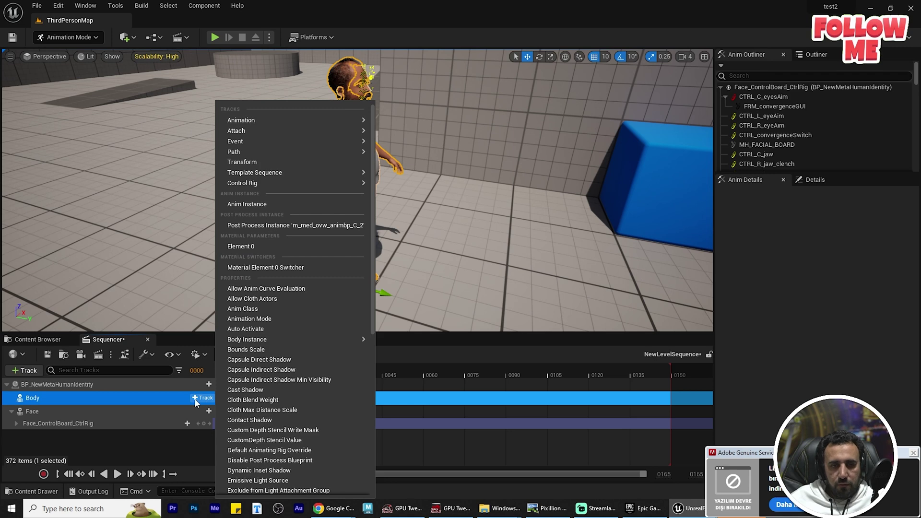
left_click(201, 401)
left_click(203, 399)
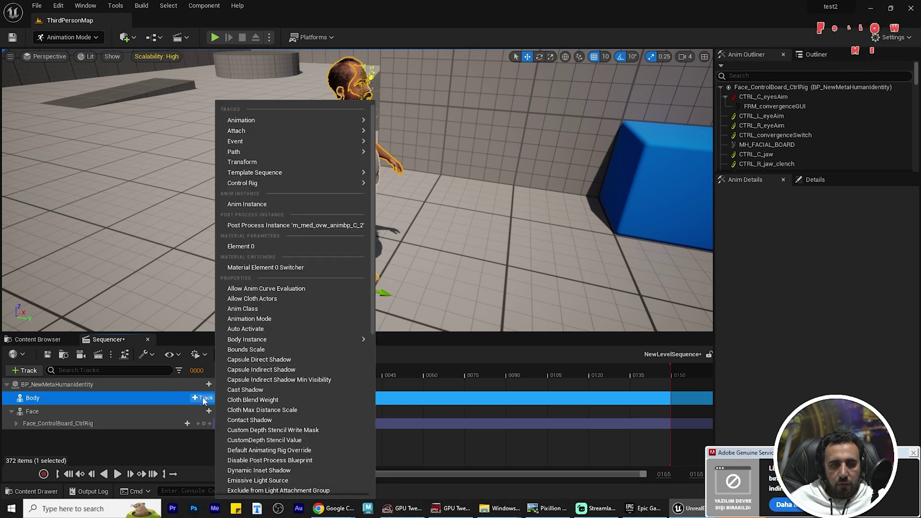
mouse_move(263, 117)
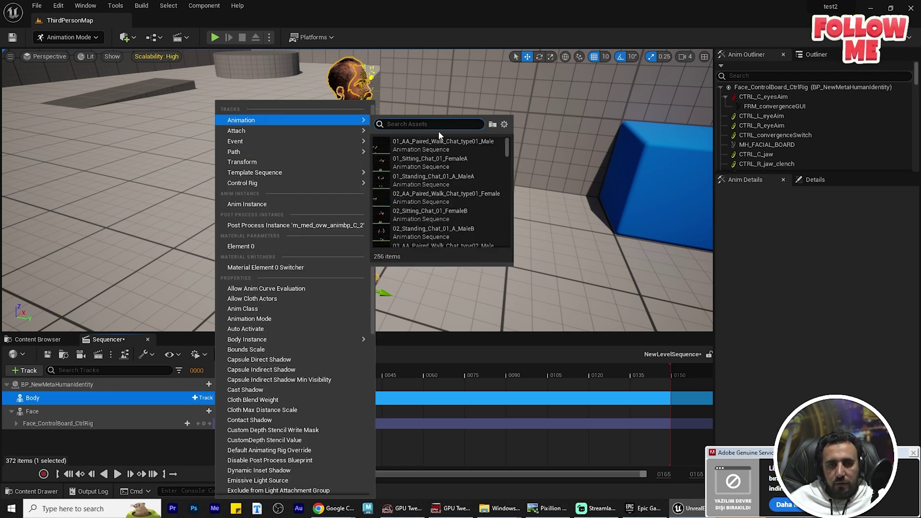
left_click_drag(509, 152, 502, 198)
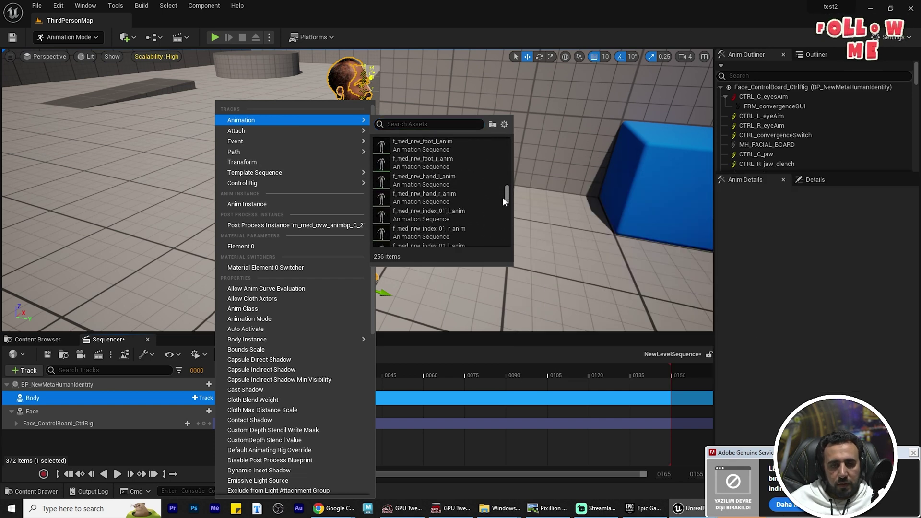
type("walk")
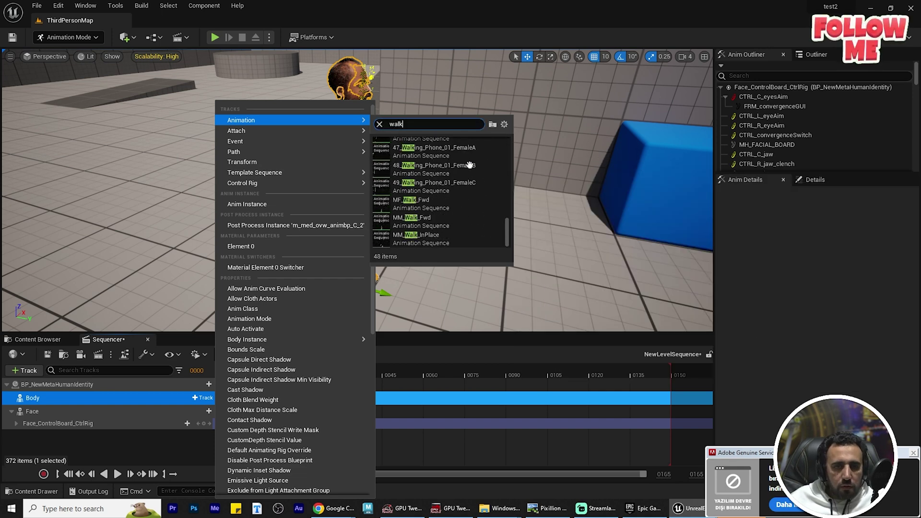
mouse_move(485, 173)
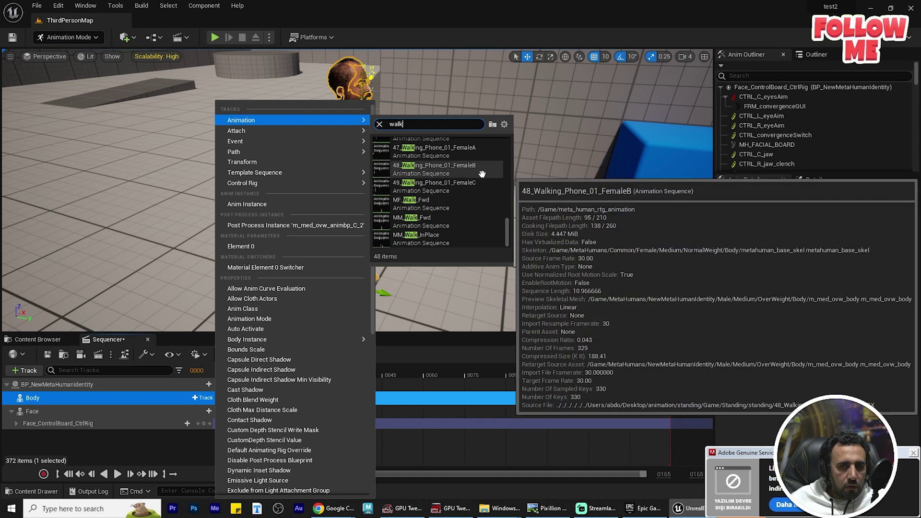
left_click(479, 139)
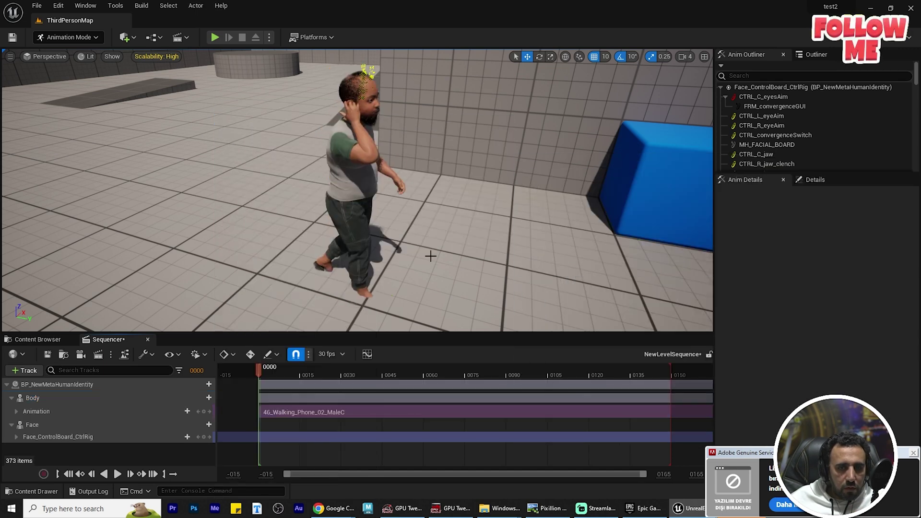
Play the sequence from the start and orbit around the MetaHuman to watch the walk
key("space")
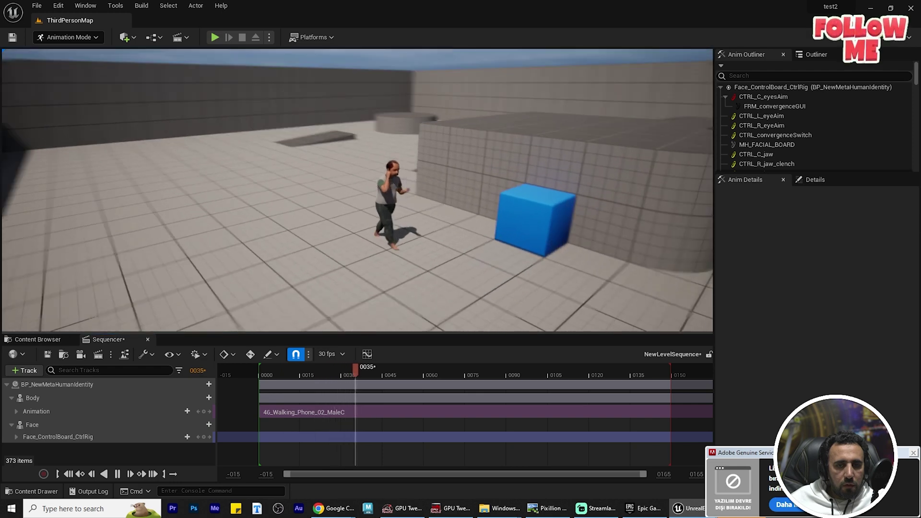
right_click_drag(432, 221, 414, 207)
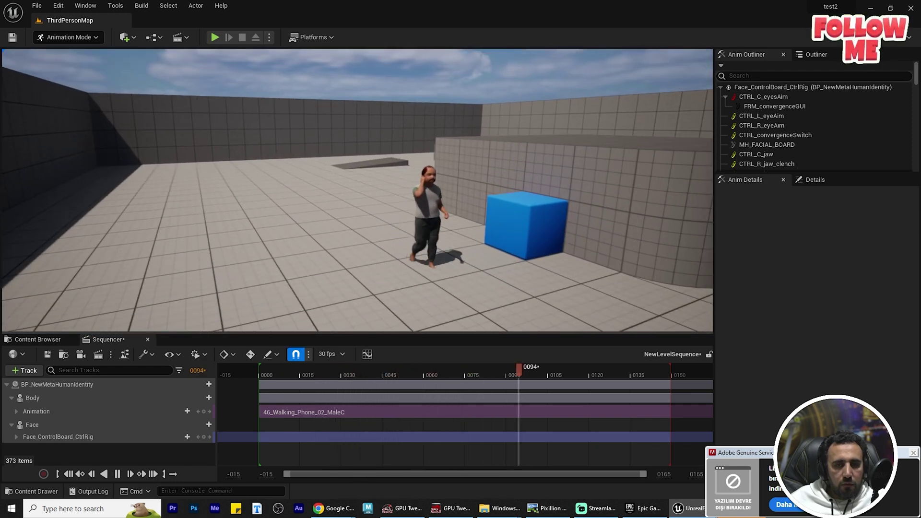
left_click(434, 214)
left_click_drag(255, 369, 263, 375)
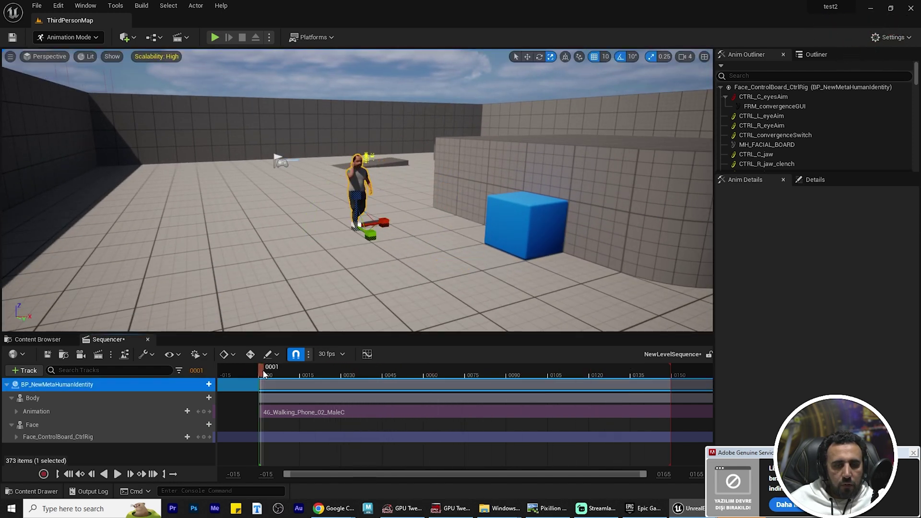
key("w")
scroll(384, 213, "up", 3)
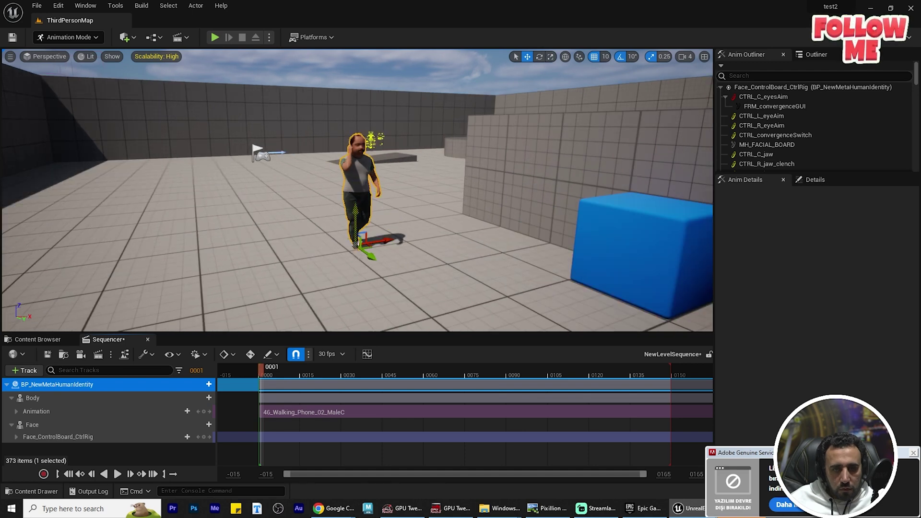
scroll(399, 263, "up", 5)
key("f")
left_click_drag(399, 264, 523, 283, "alt")
left_click_drag(282, 376, 264, 373)
key("space")
left_click_drag(468, 213, 391, 211, "alt")
right_click_drag(391, 211, 514, 186)
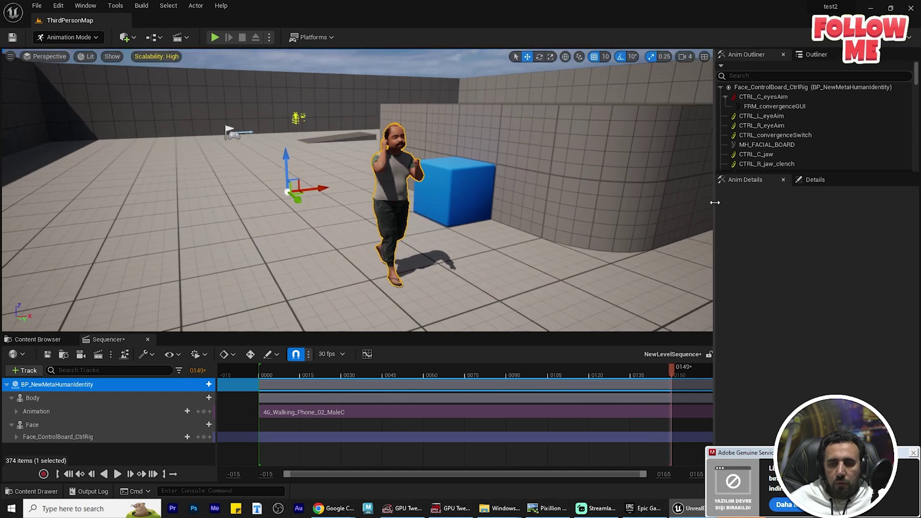
Enlarge the timeline panel and drag the playback end marker out to about frame 0400
left_click_drag(715, 203, 853, 214)
left_click_drag(602, 338, 630, 229)
left_click(914, 453)
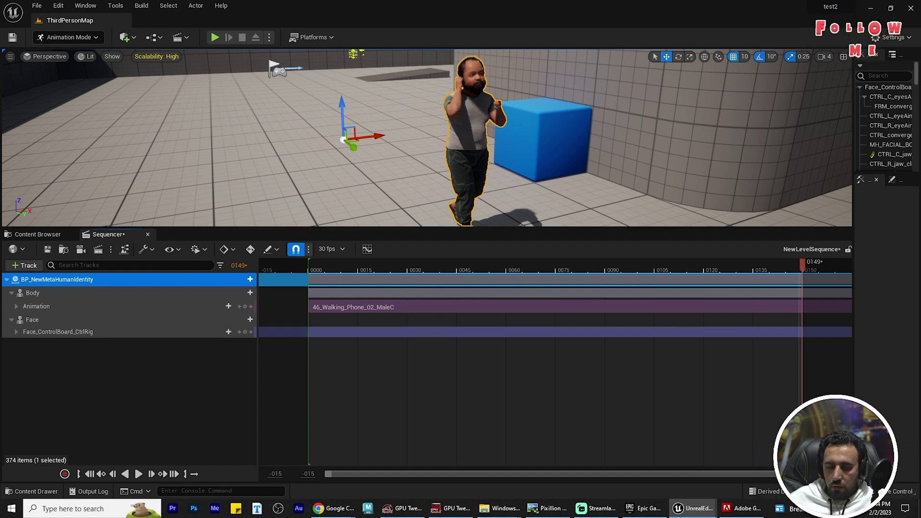
key("Return")
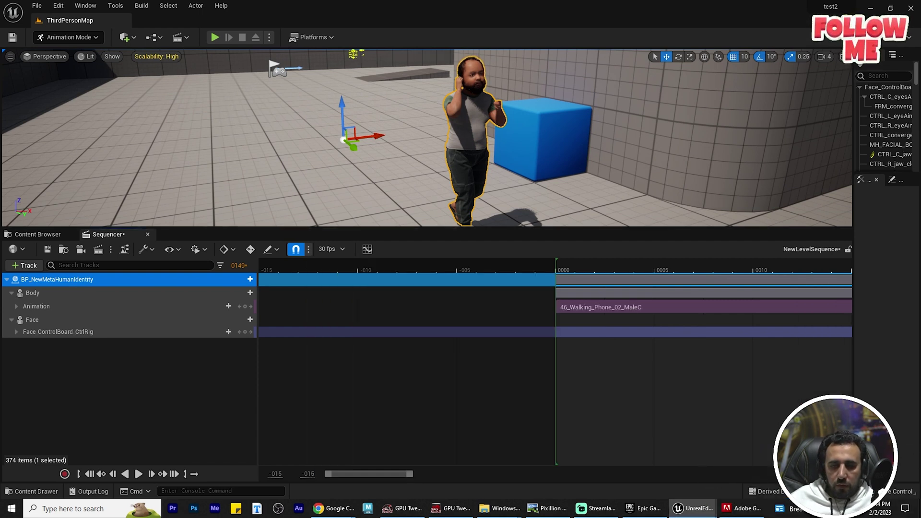
left_click_drag(411, 479, 779, 475)
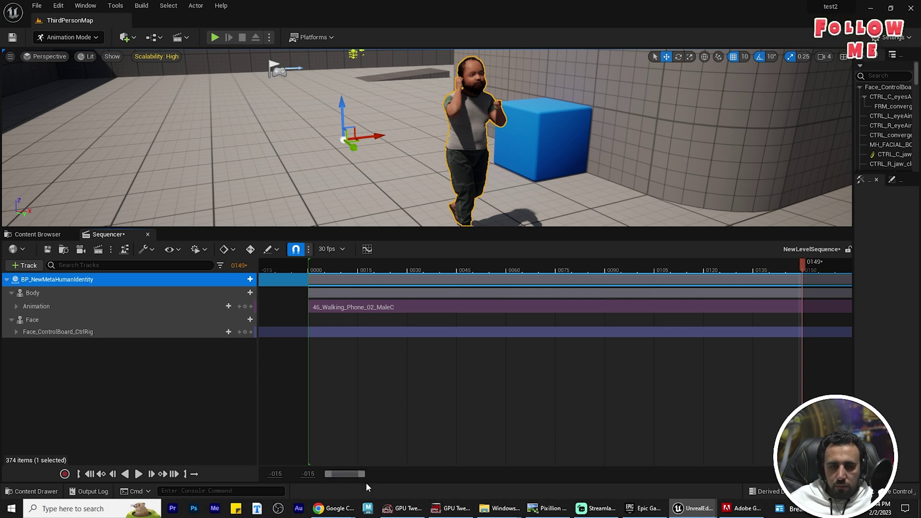
scroll(804, 370, "down", 6, "ctrl")
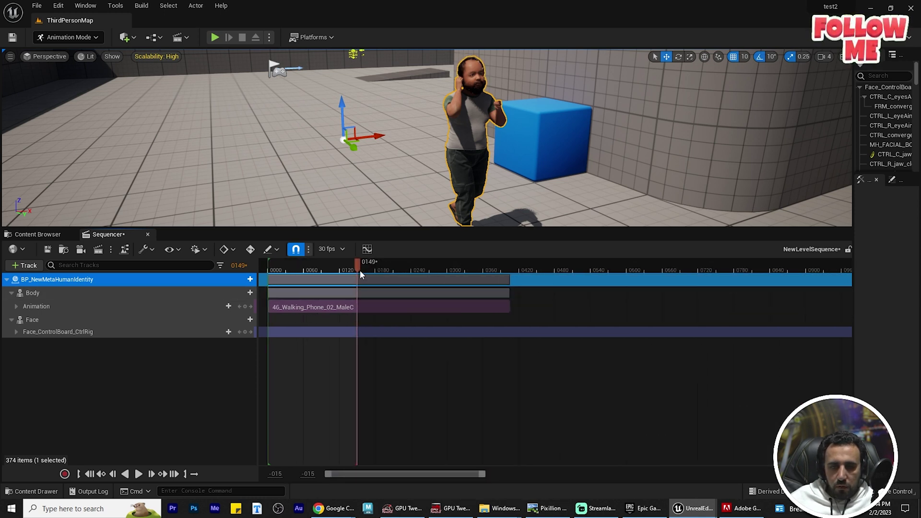
left_click_drag(359, 273, 553, 275)
mouse_move(367, 270)
left_mouse_down()
mouse_move(509, 270)
mouse_move(276, 269)
left_mouse_up()
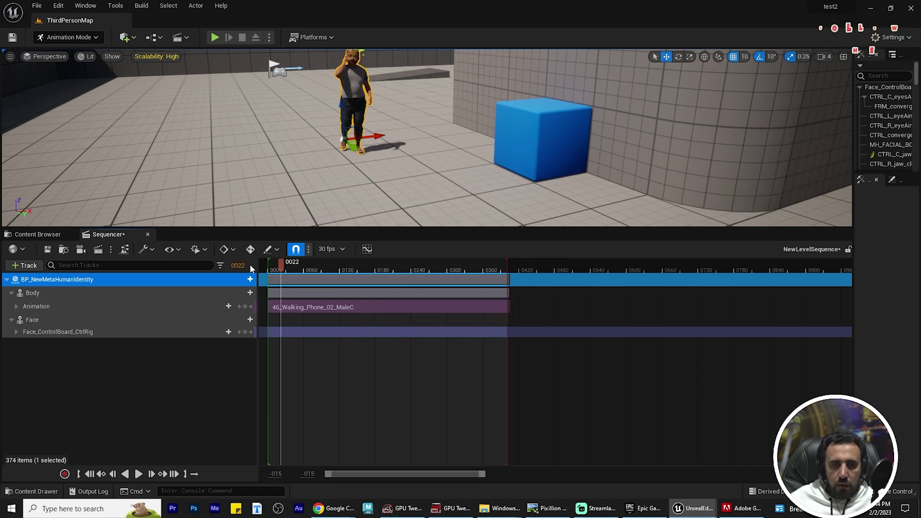
Create a cine camera aimed at the character and key its transform at frame 0007
left_click(81, 249)
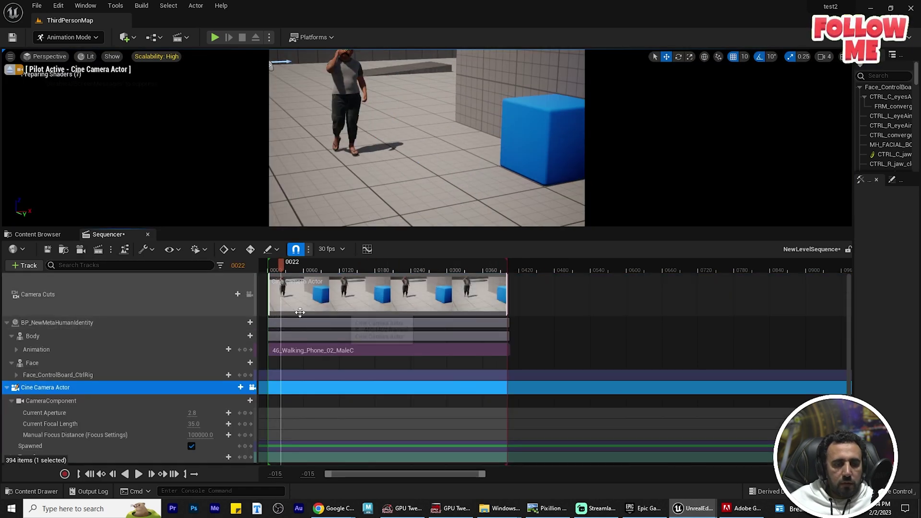
left_click(7, 323)
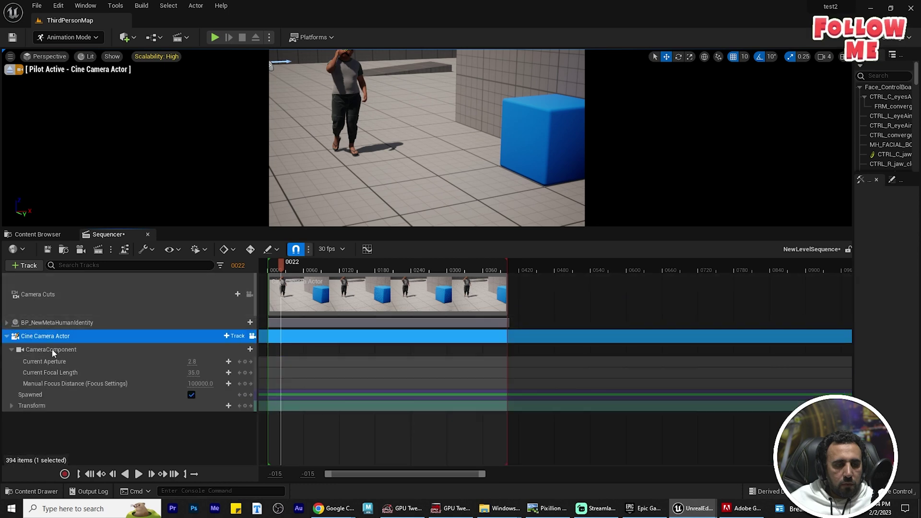
right_click_drag(371, 142, 417, 149)
left_click_drag(284, 271, 273, 271)
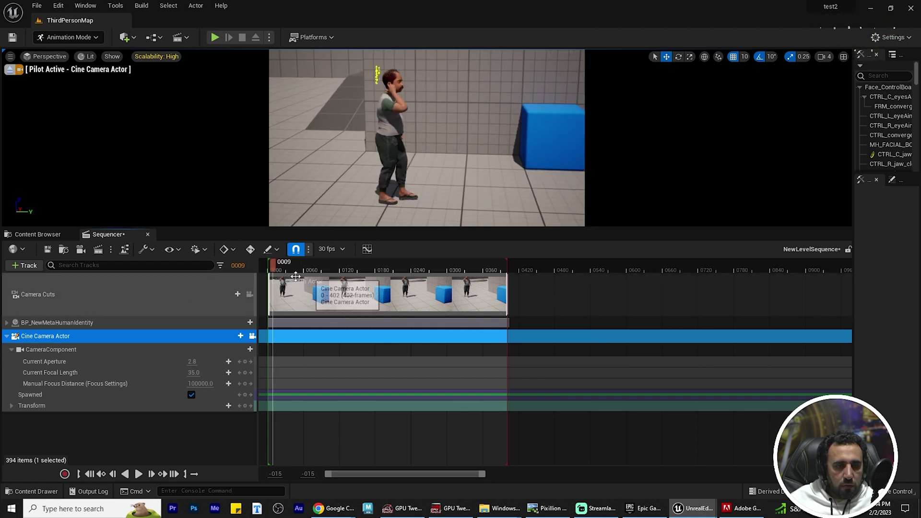
left_click(272, 269)
left_click(245, 406)
Near the clip end, reframe the camera and delete the two foreground wall blocks
left_click_drag(281, 273, 505, 284)
right_click_drag(507, 167, 535, 156)
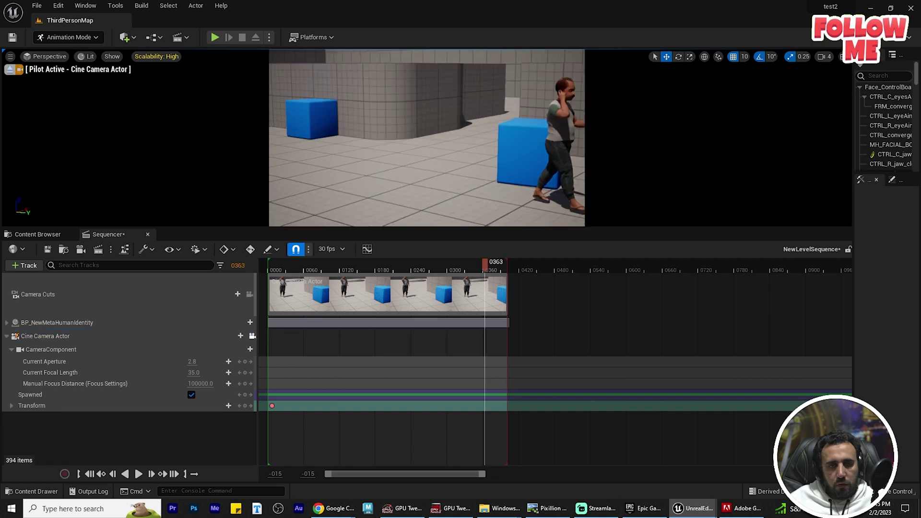
right_click_drag(409, 158, 410, 158)
left_click(409, 159)
key("Delete")
right_click_drag(336, 138, 383, 148)
right_click_drag(305, 158, 283, 150)
left_click(285, 150)
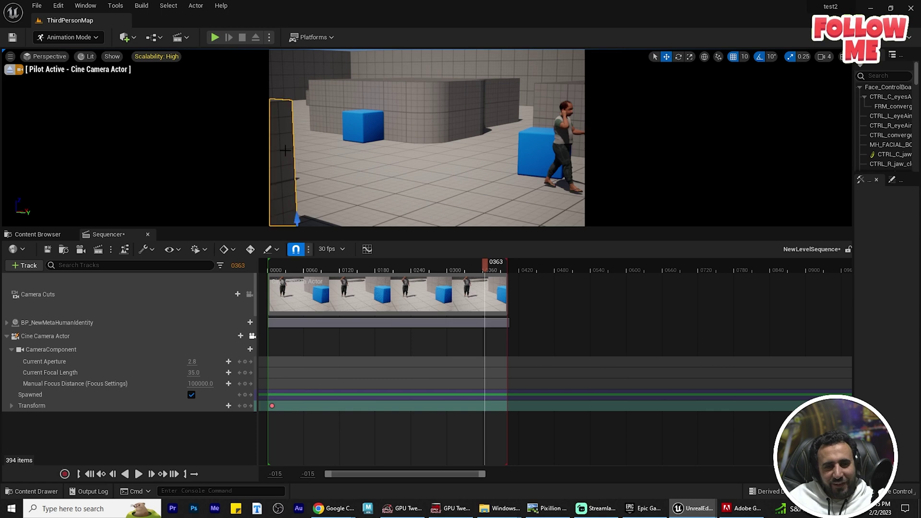
key("Delete")
Aim the camera at the character, key its transform at frame 363, and play back
right_click_drag(391, 139, 494, 148)
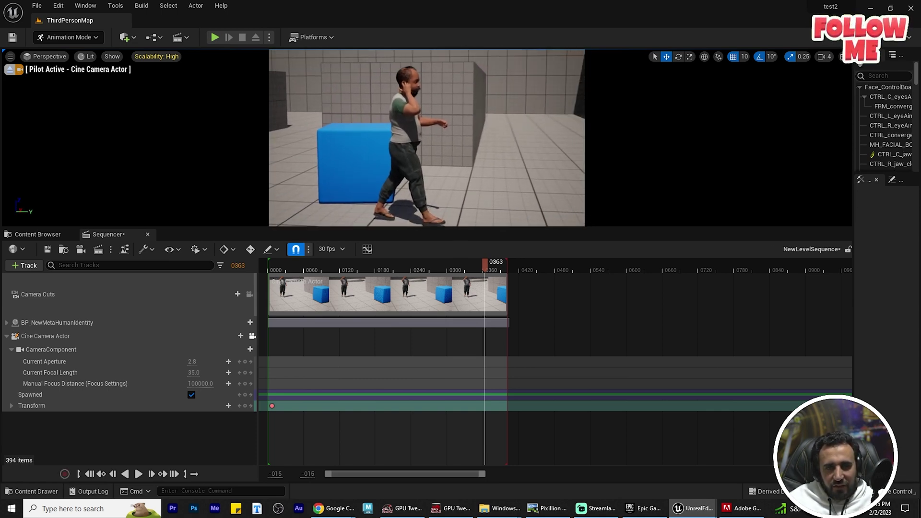
left_click(245, 406)
left_click_drag(368, 268, 270, 274)
key("space")
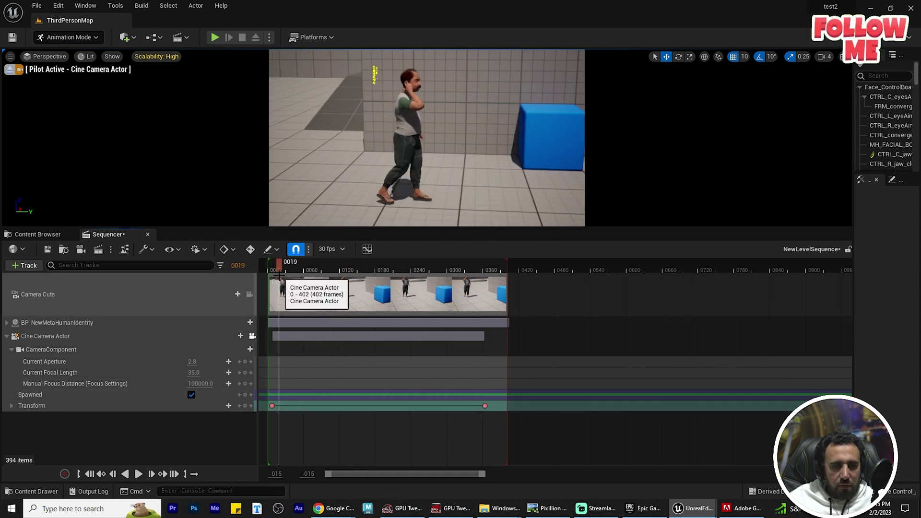